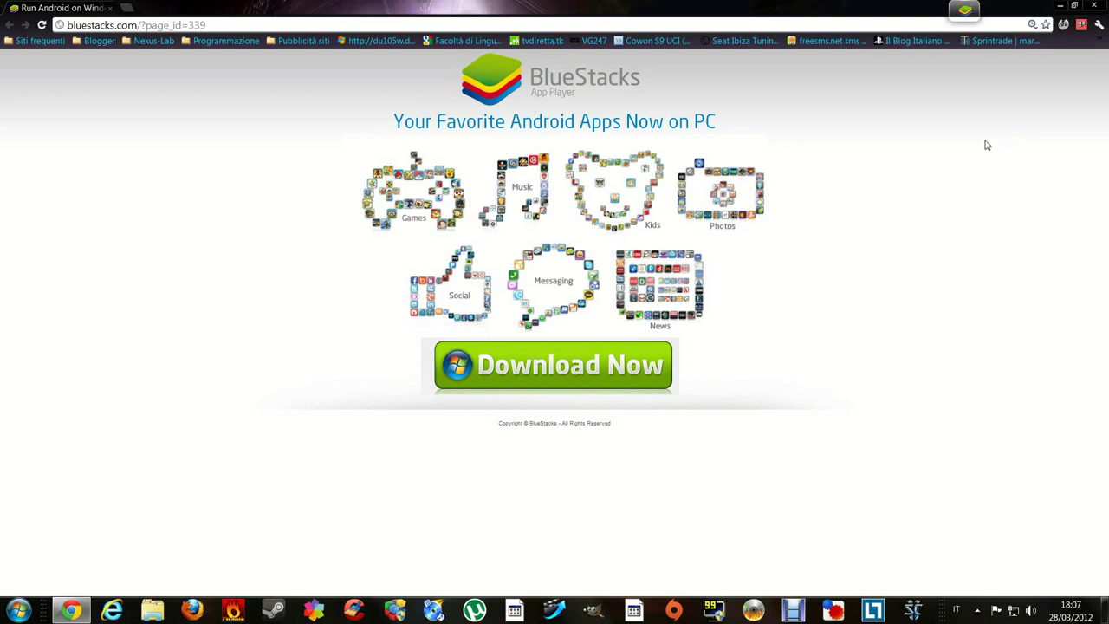
Step: Minimize the browser and check the options offered by the BlueStacks notification area icon
click(1061, 6)
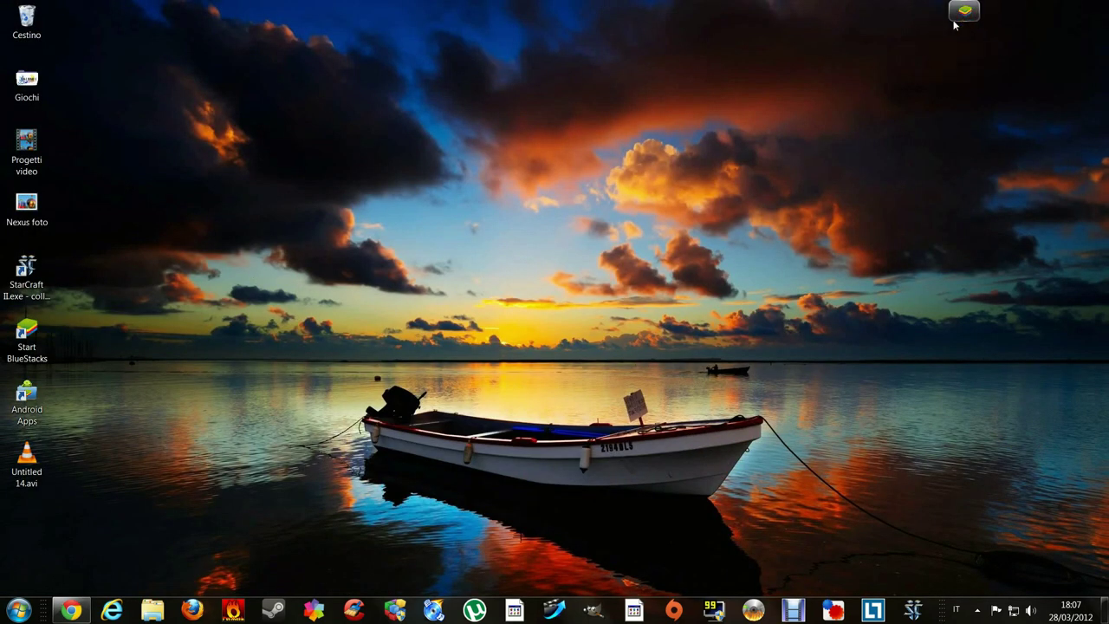
click(977, 610)
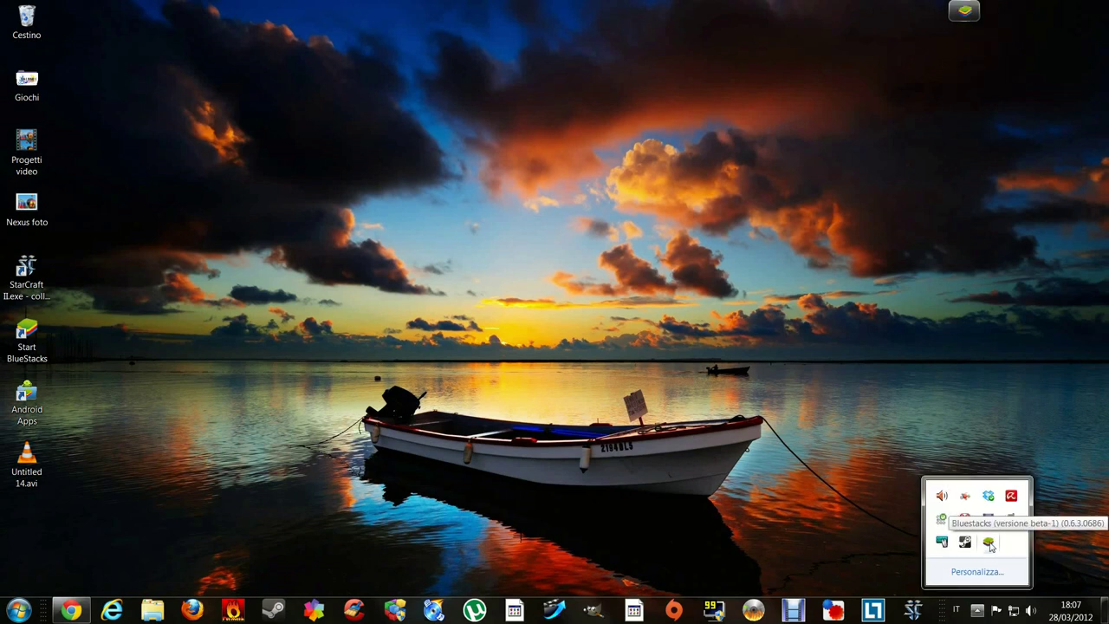
right_click(990, 544)
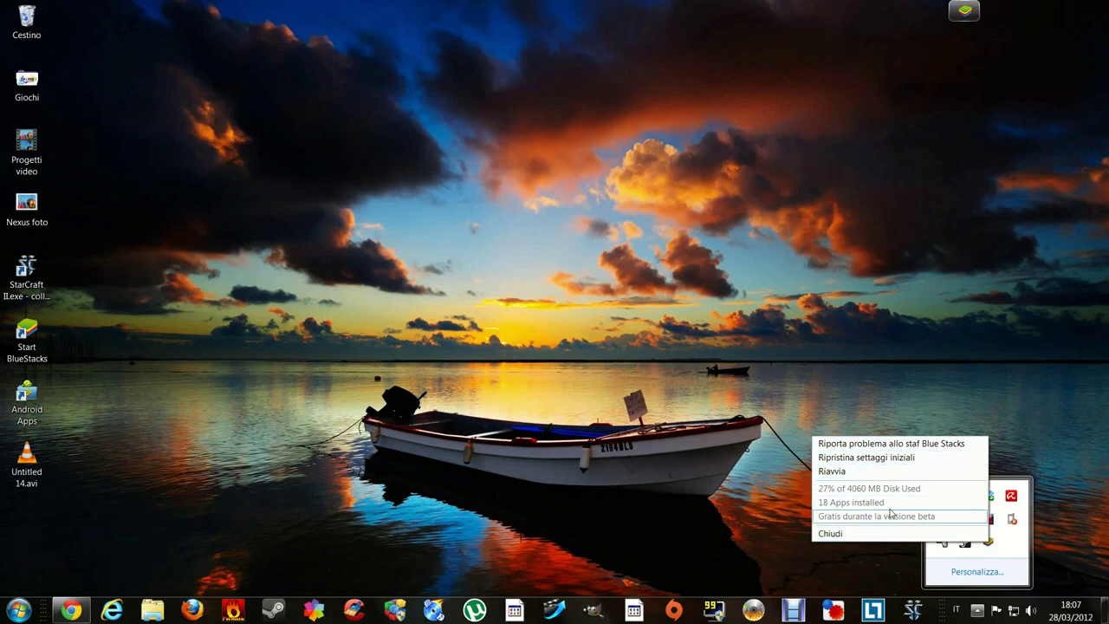
click(909, 415)
Step: Launch BlueStacks App Player from the desktop gadget and move its window higher on the desktop
click(966, 21)
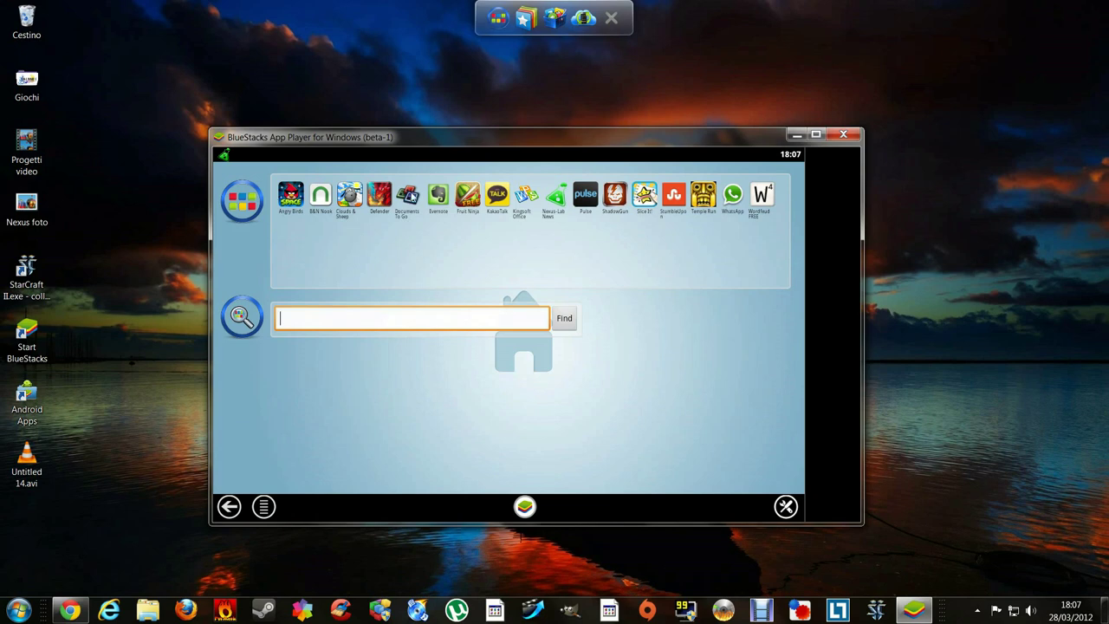
drag(454, 144, 454, 134)
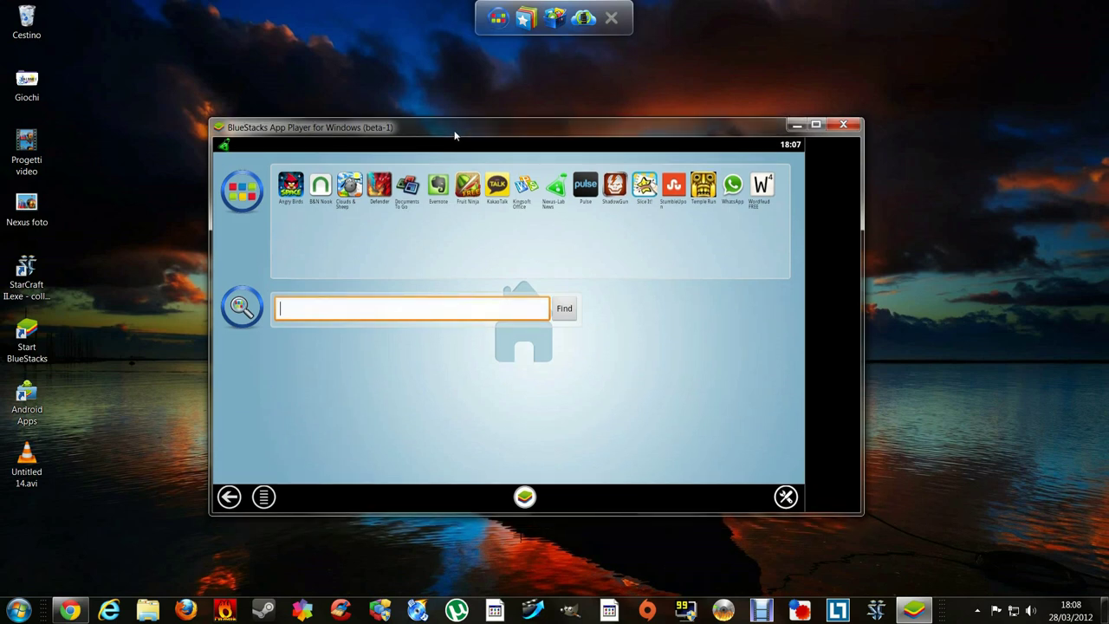
drag(453, 130, 461, 120)
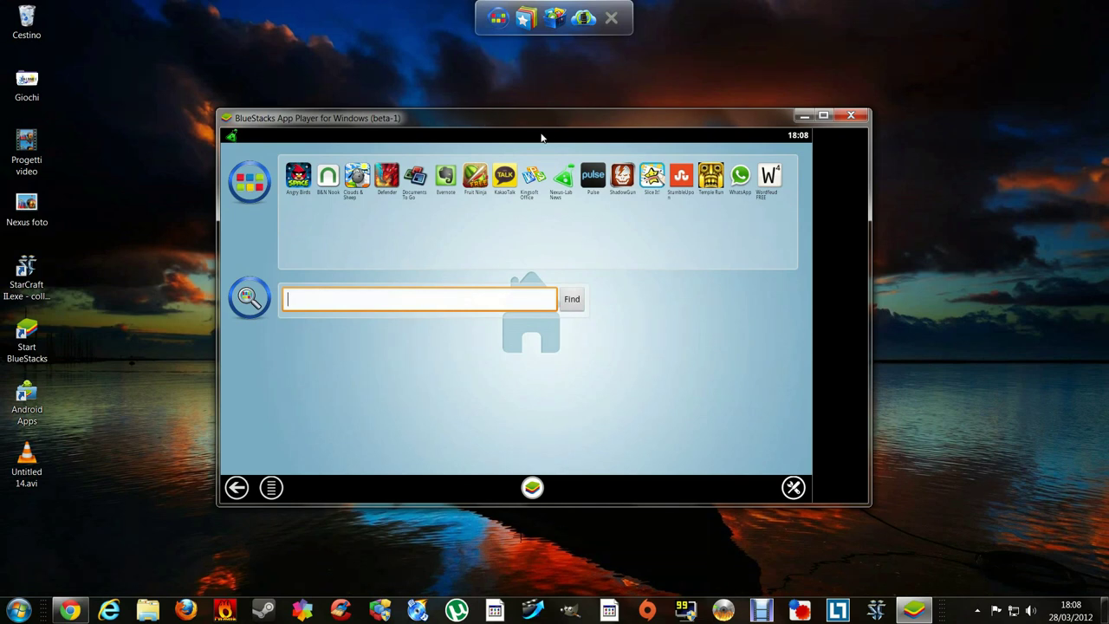
drag(547, 120, 564, 67)
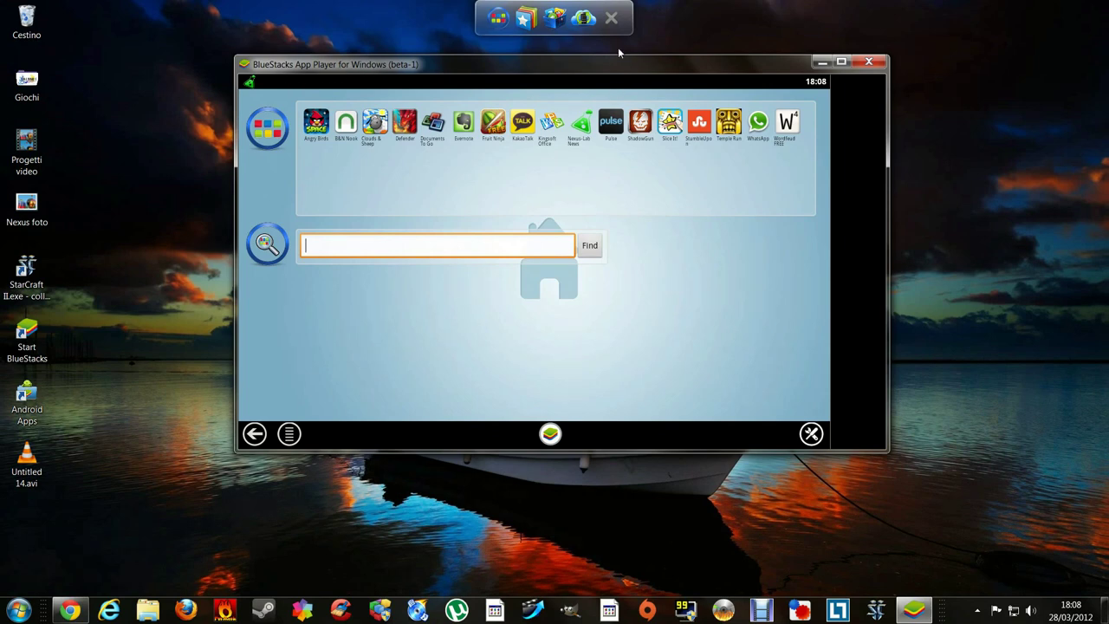
Step: Review the cloud sync registration and its Android phone setup question, then return to the app player's home screen
click(583, 33)
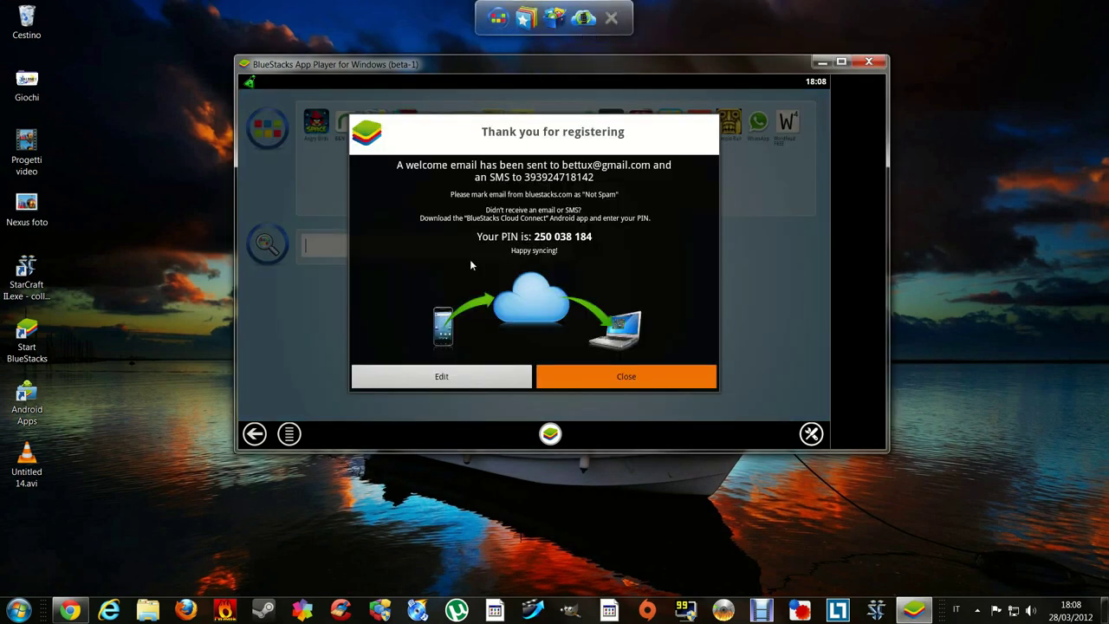
click(490, 387)
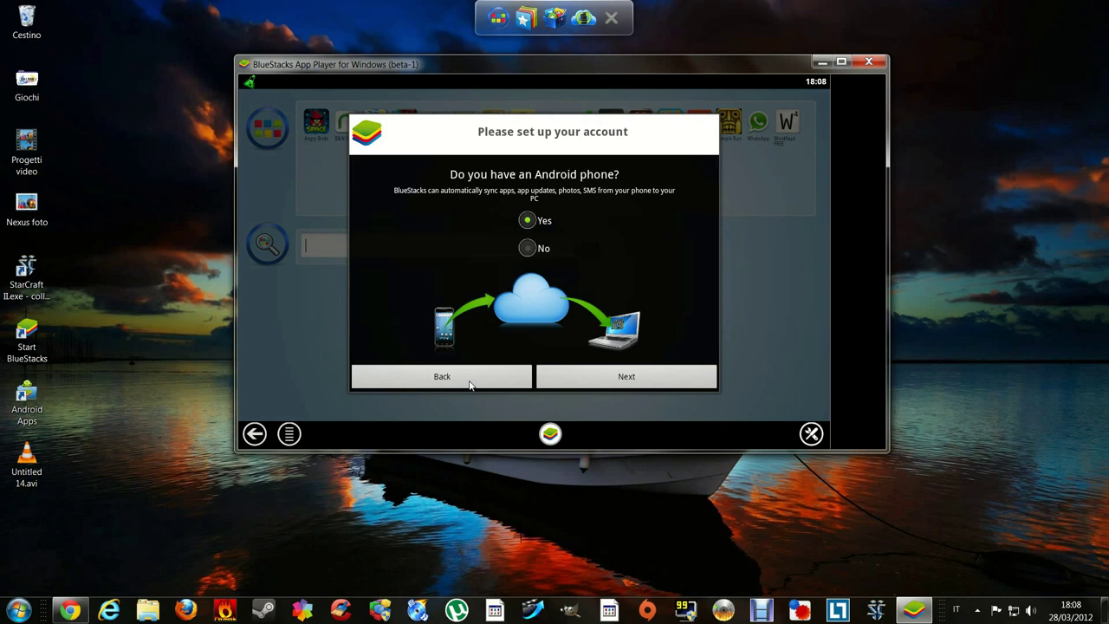
click(470, 385)
click(549, 436)
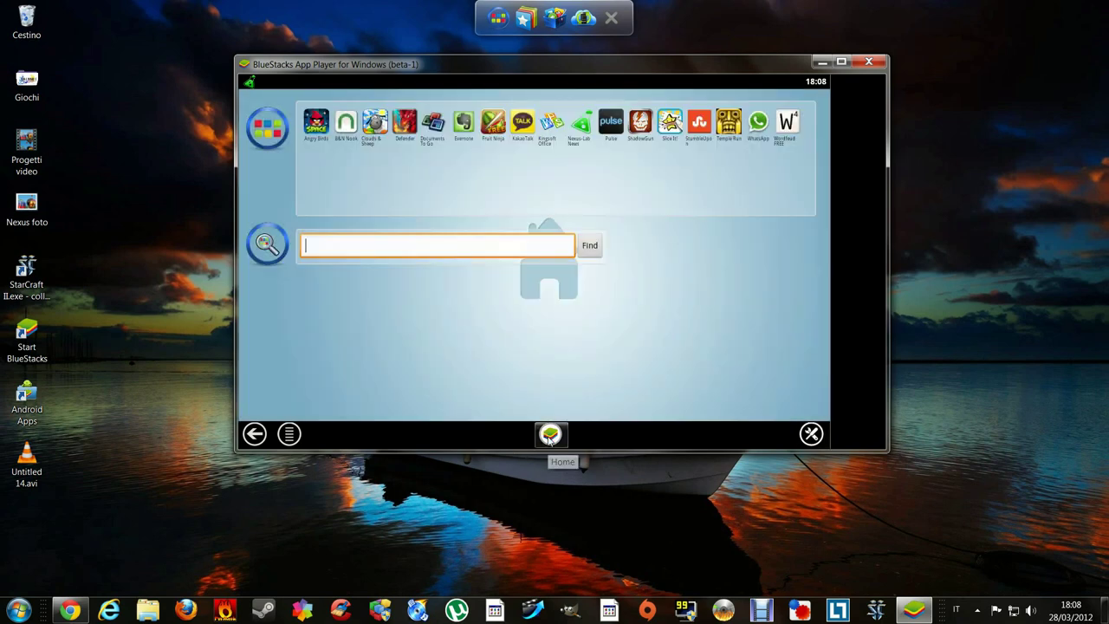
Step: Open the GetJar store from the App Stores folder of the desktop gadget
click(498, 20)
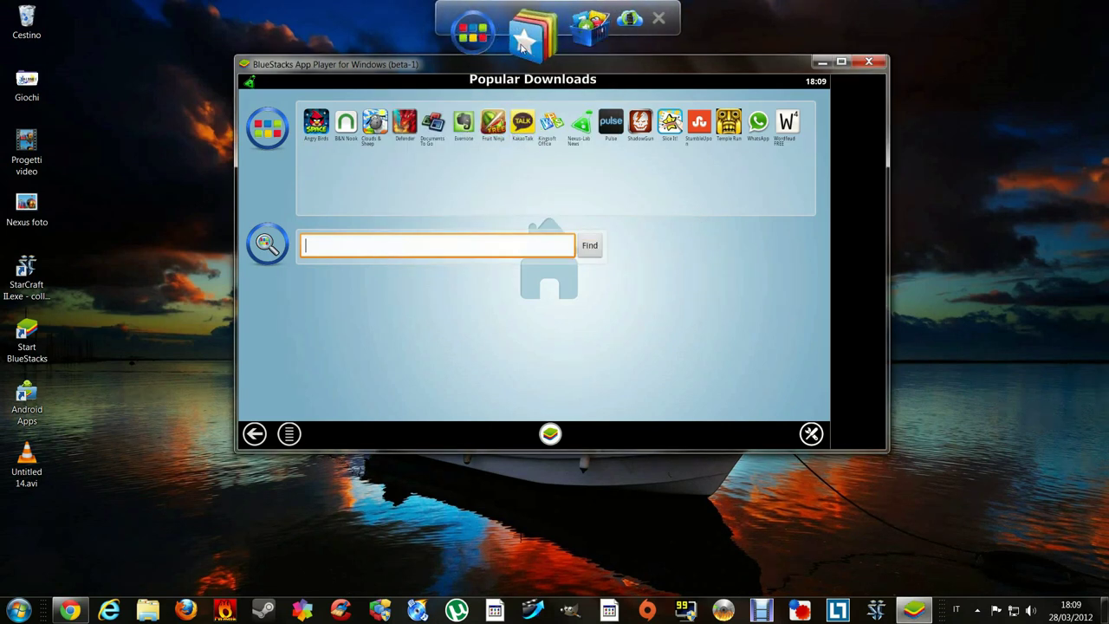
mouse_move(554, 30)
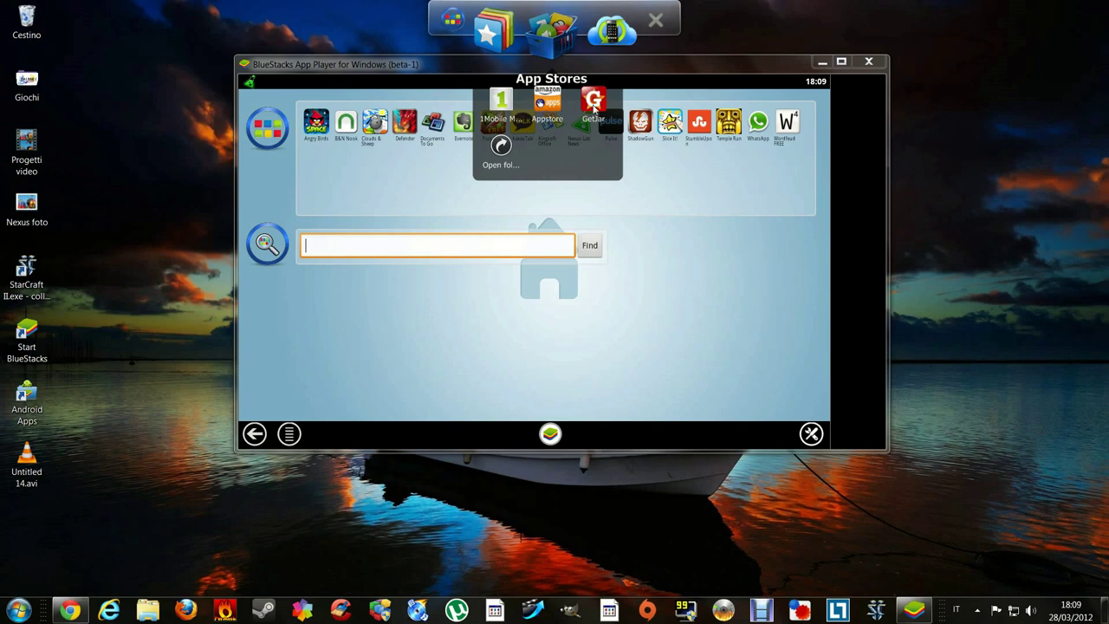
click(594, 110)
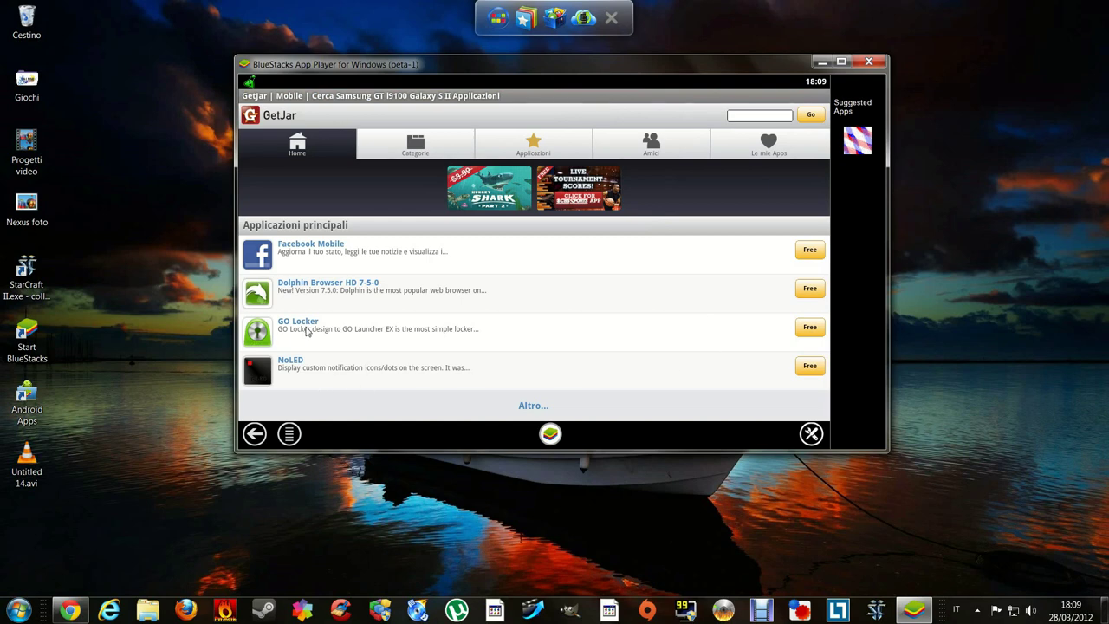
Step: Download Dolphin Browser HD 7-5-0 from GetJar and install it with the requested permissions
click(806, 291)
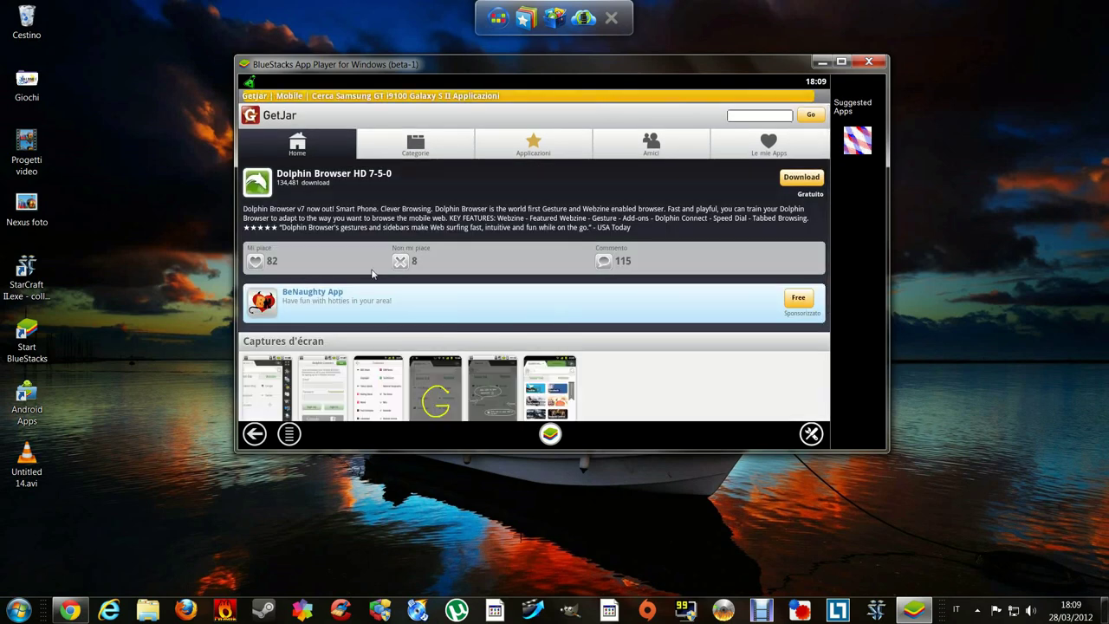
click(809, 179)
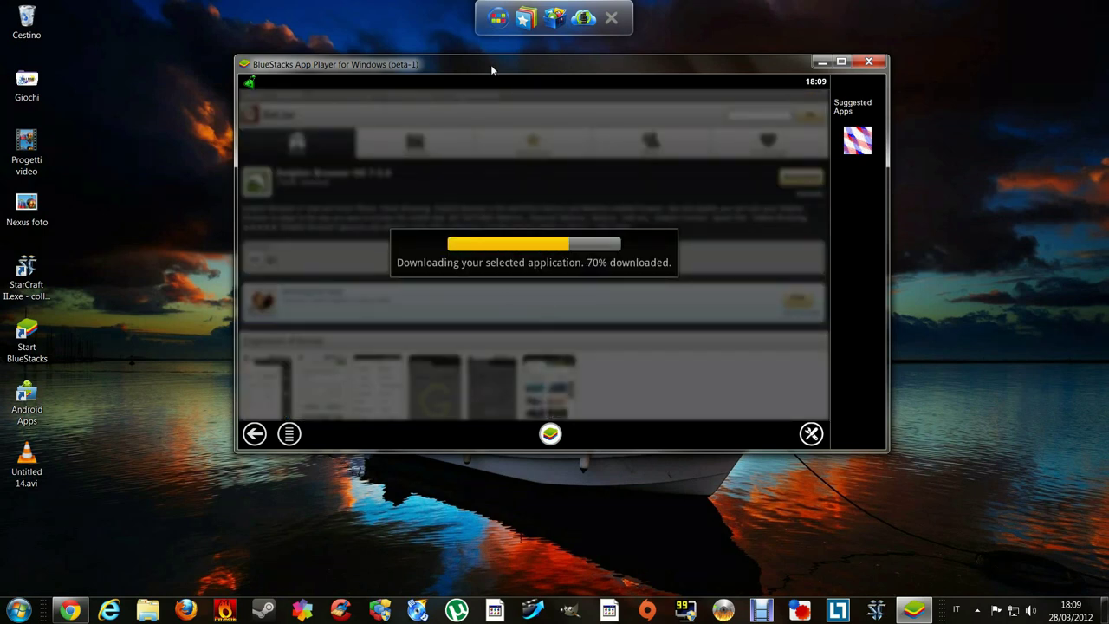
drag(490, 64, 490, 118)
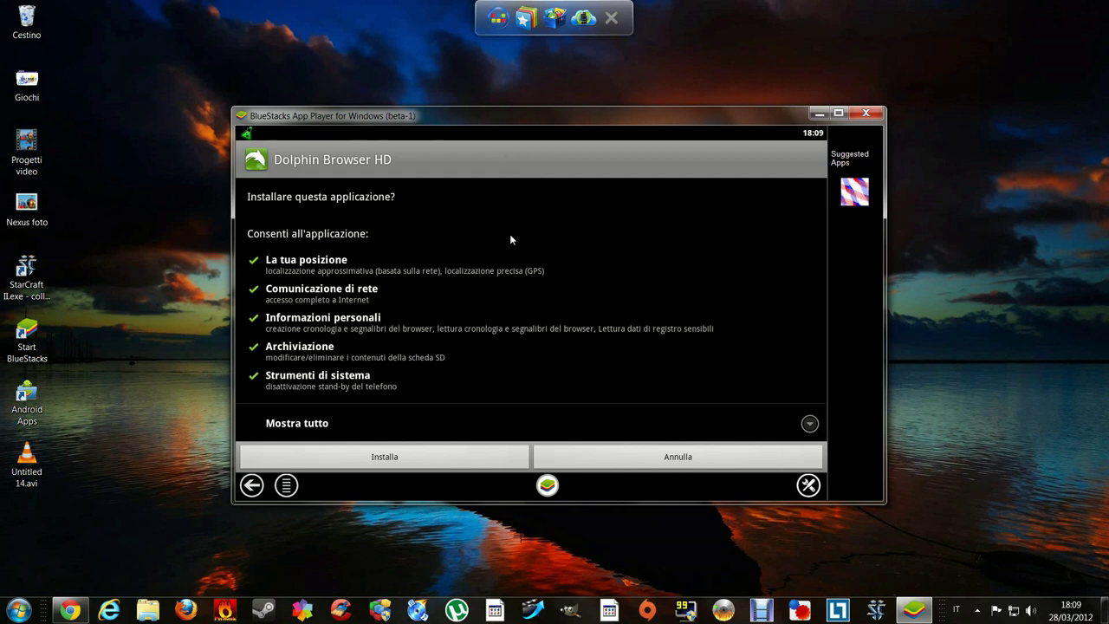
click(391, 452)
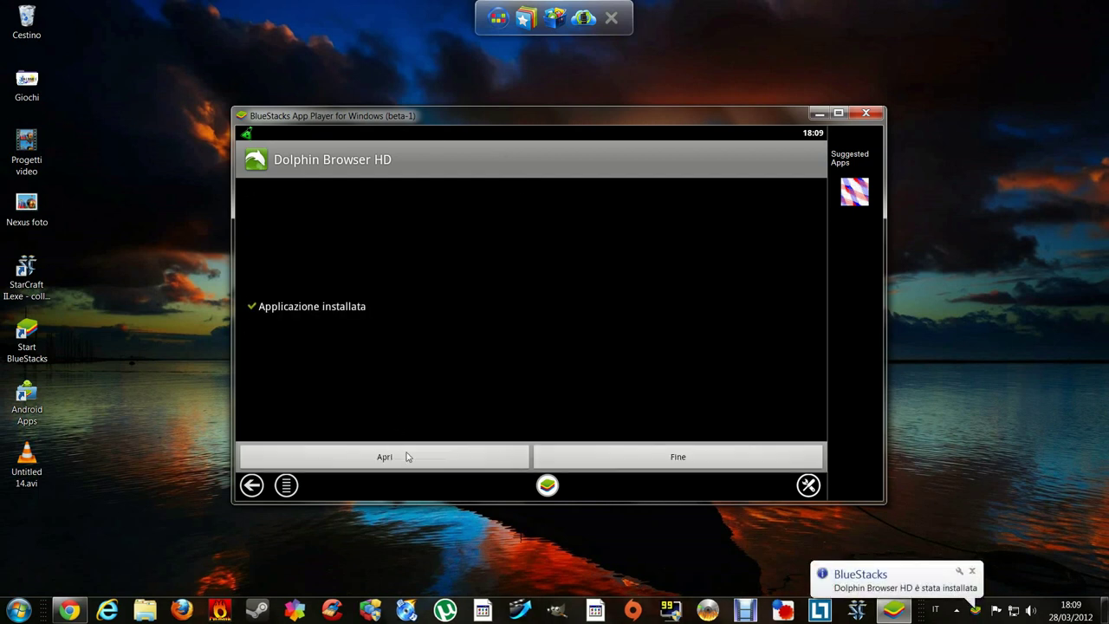
Step: Open Dolphin Browser and finish its initial setup as Android Phone, skipping the Dolphin Connect sign-in and dismissing the gesture tips
click(408, 457)
click(540, 367)
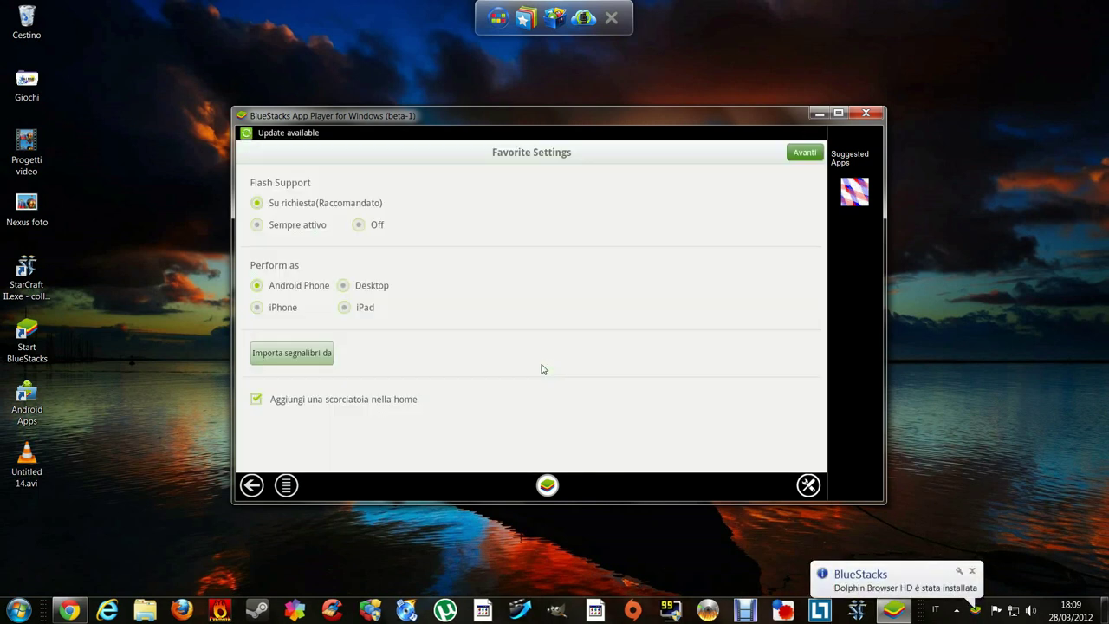
click(255, 285)
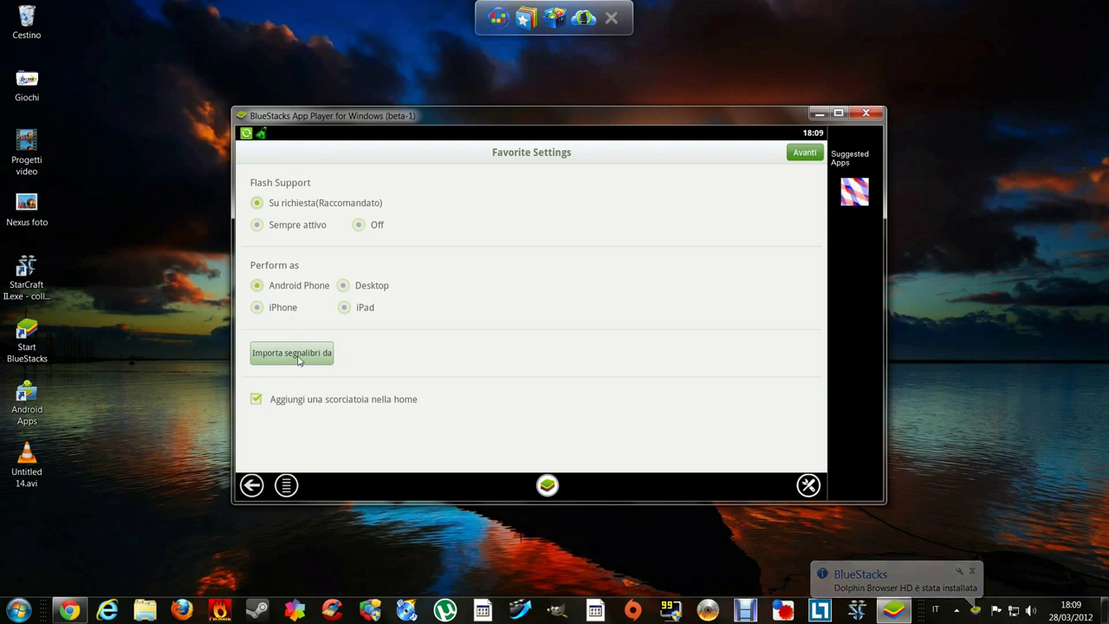
click(804, 152)
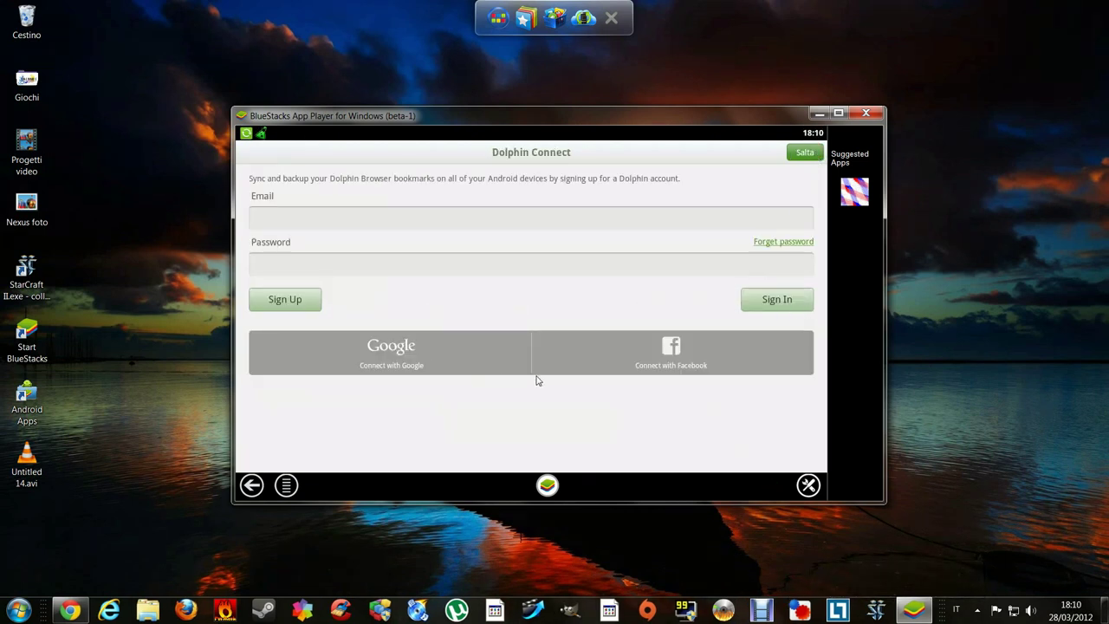
click(808, 154)
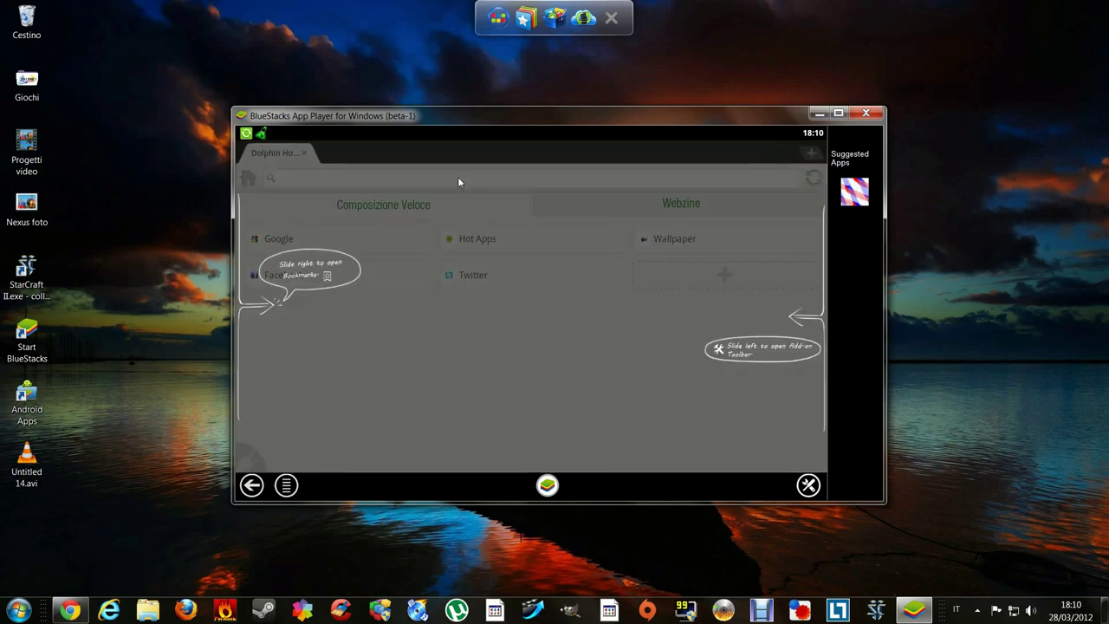
click(514, 354)
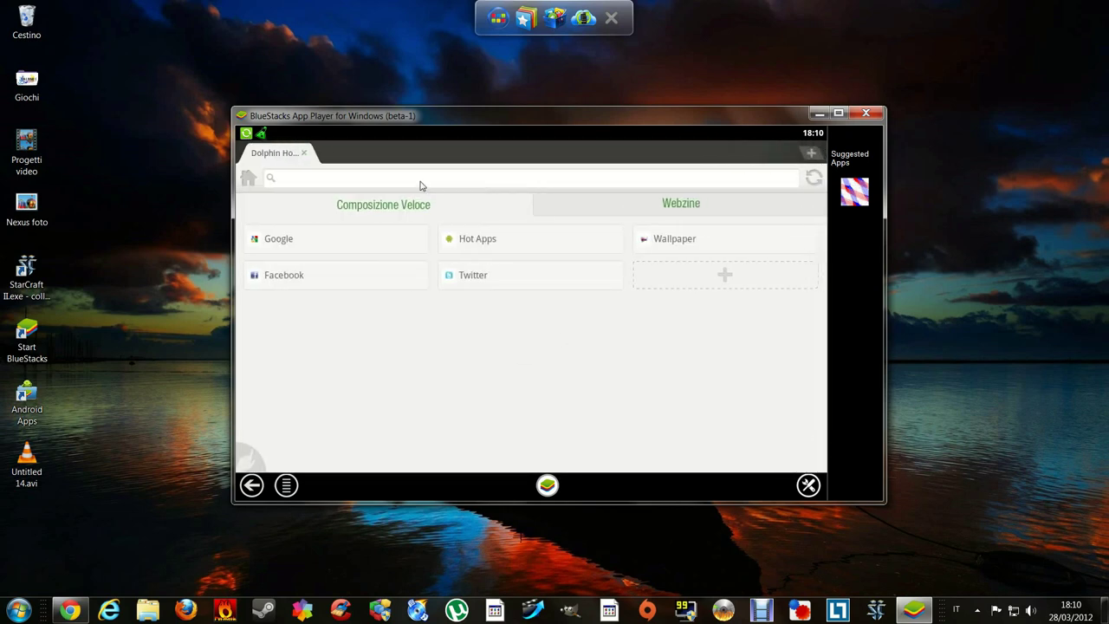
click(420, 182)
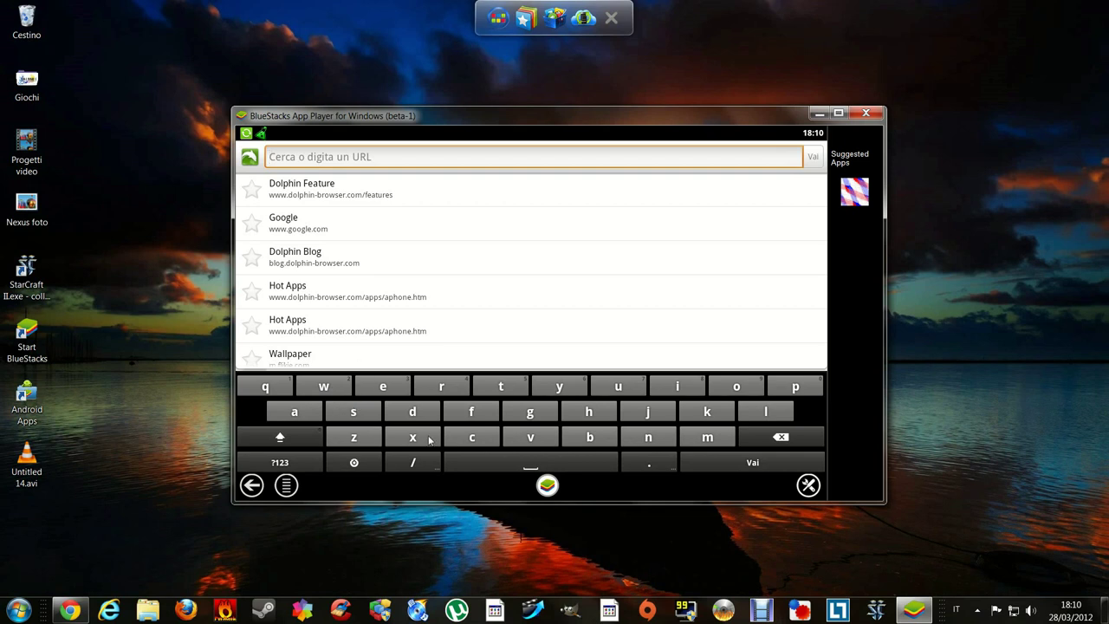
text(www.nexus/lab.c)
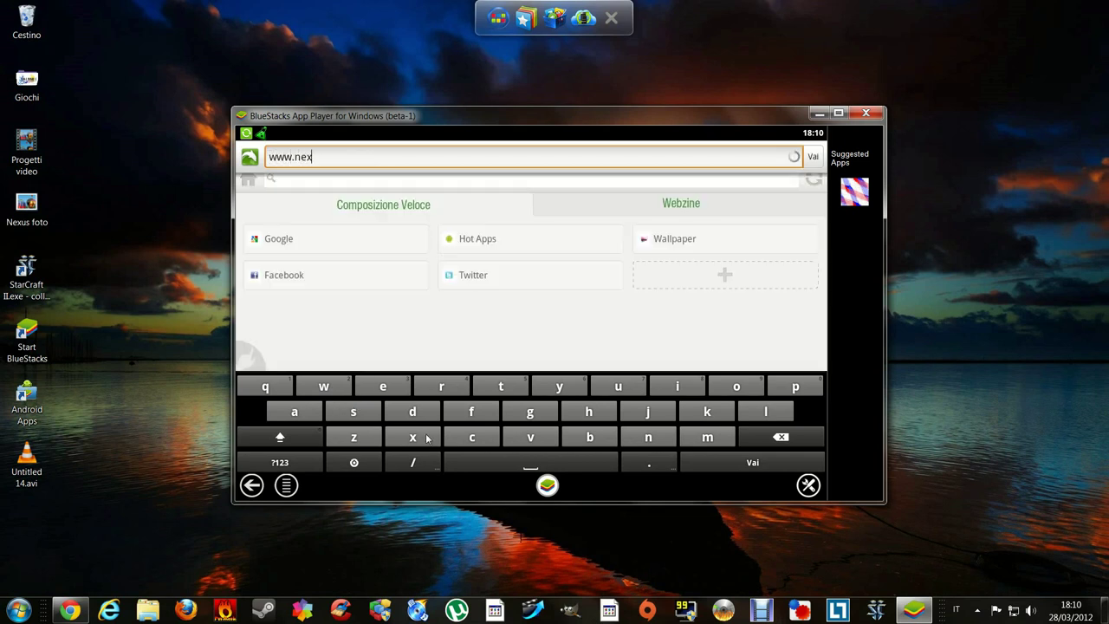
key(BackSpace)
key(BackSpace)
key(BackSpace)
key(BackSpace)
key(BackSpace)
key(BackSpace)
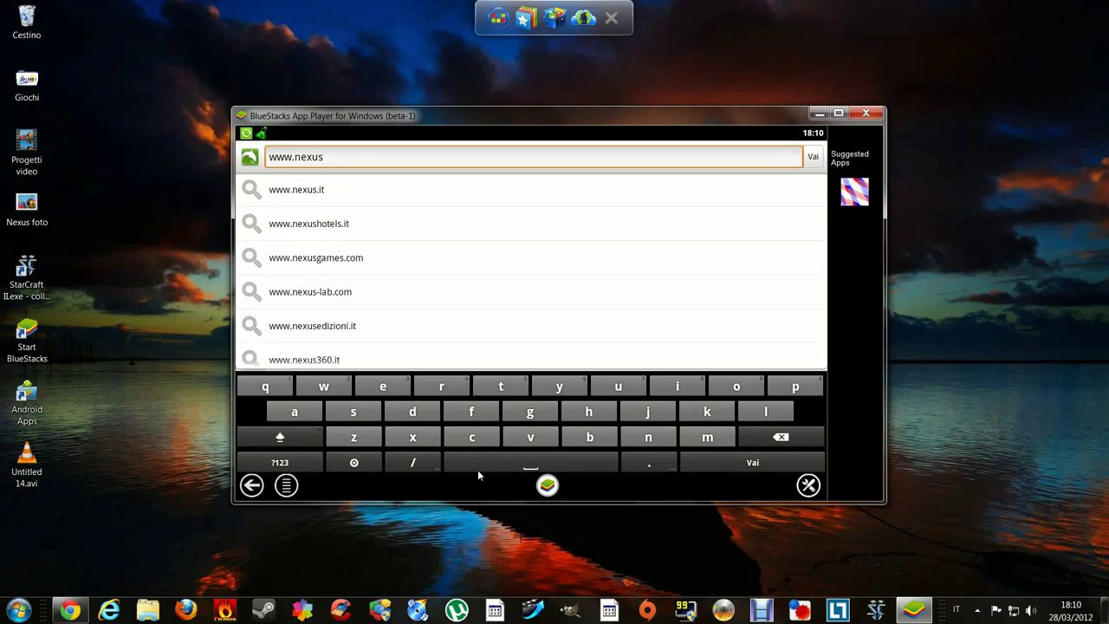
click(367, 463)
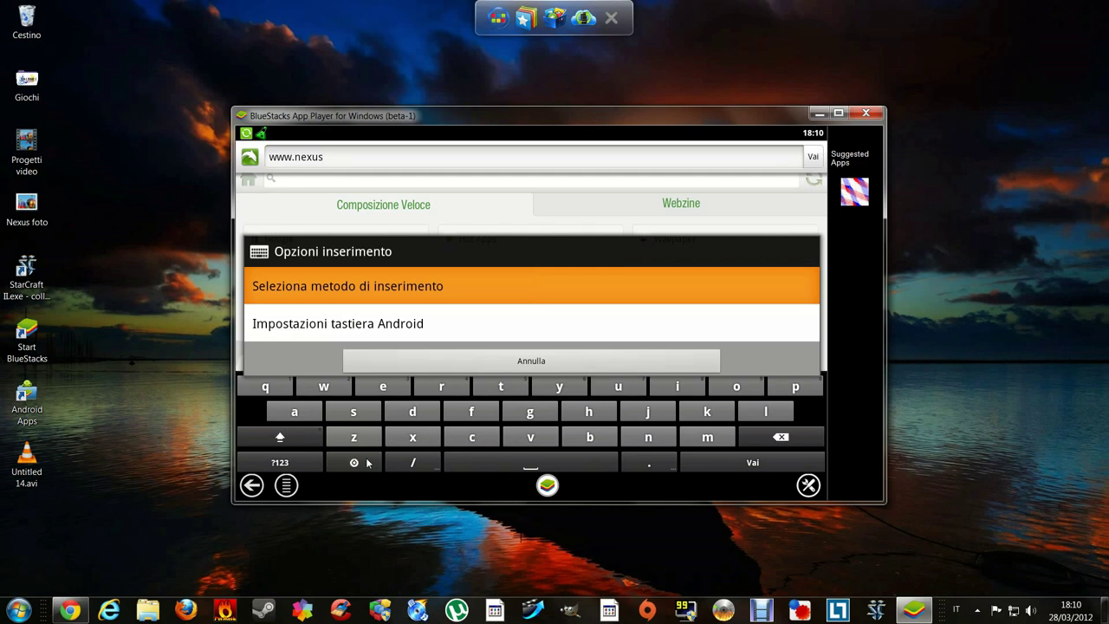
click(297, 468)
click(276, 464)
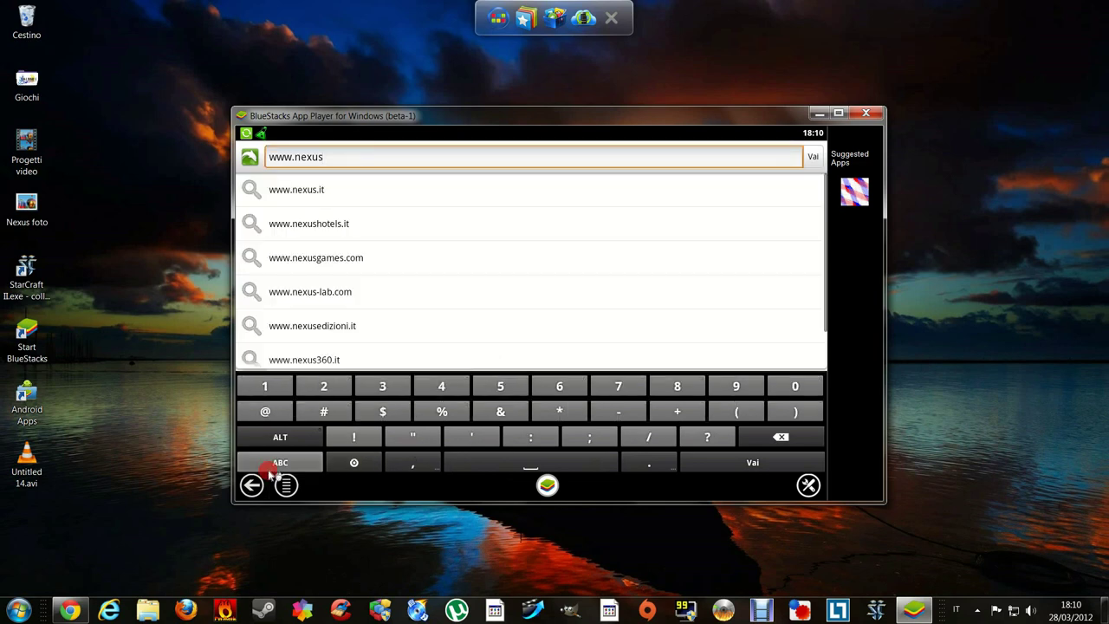
click(625, 414)
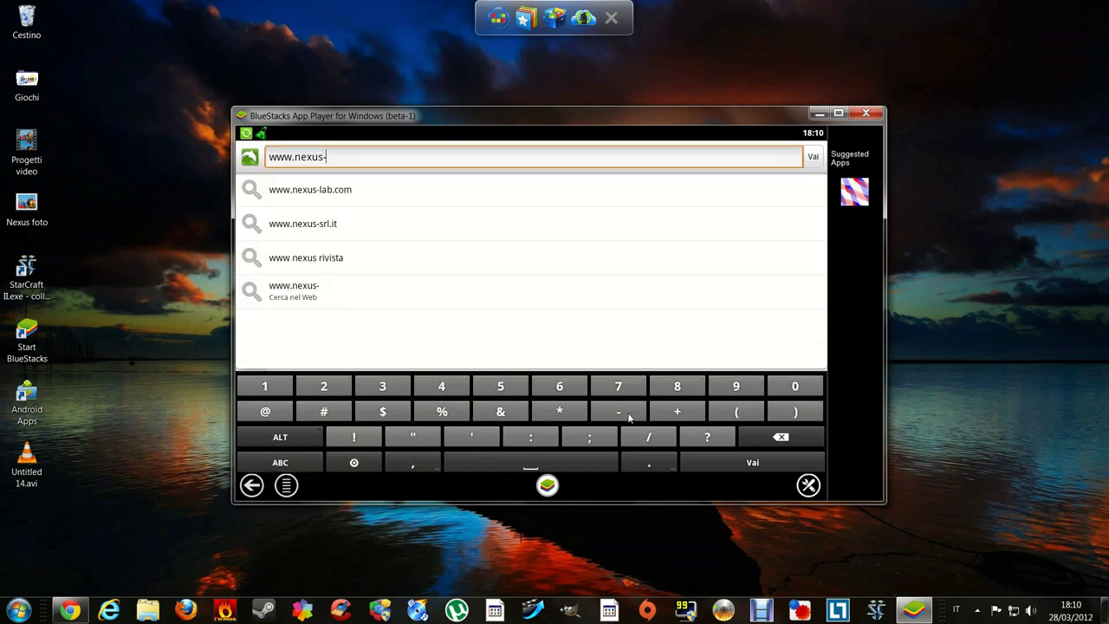
click(541, 193)
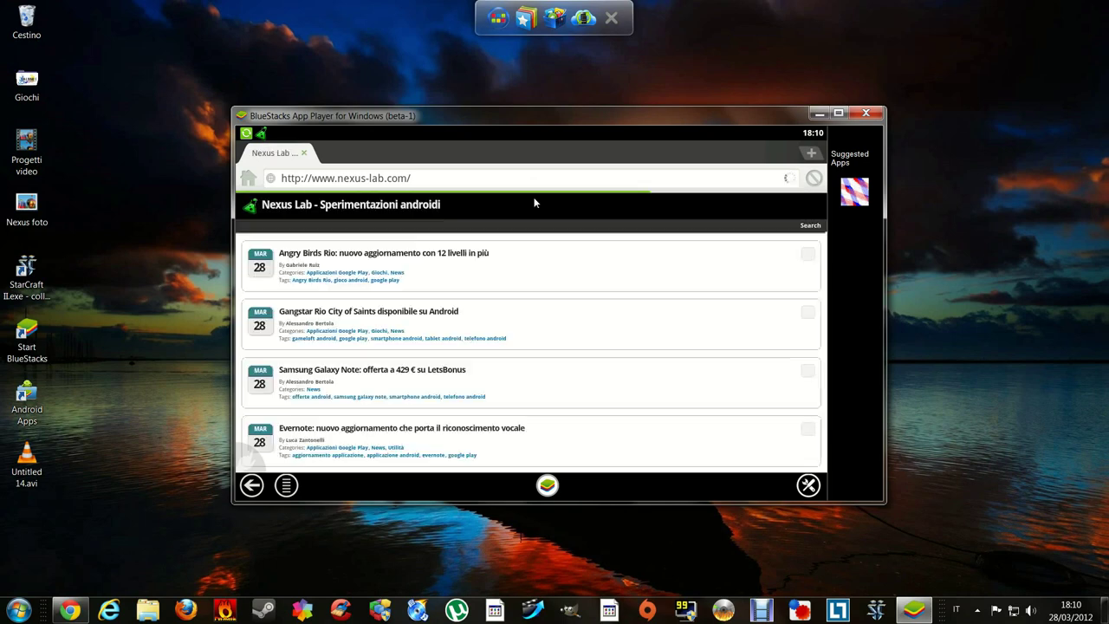
Step: Browse the Nexus Lab articles, view the Motorola Xoom Wi-Fi Android 4.0.4 post, and return to the home screen
scroll(492, 260, down, 3)
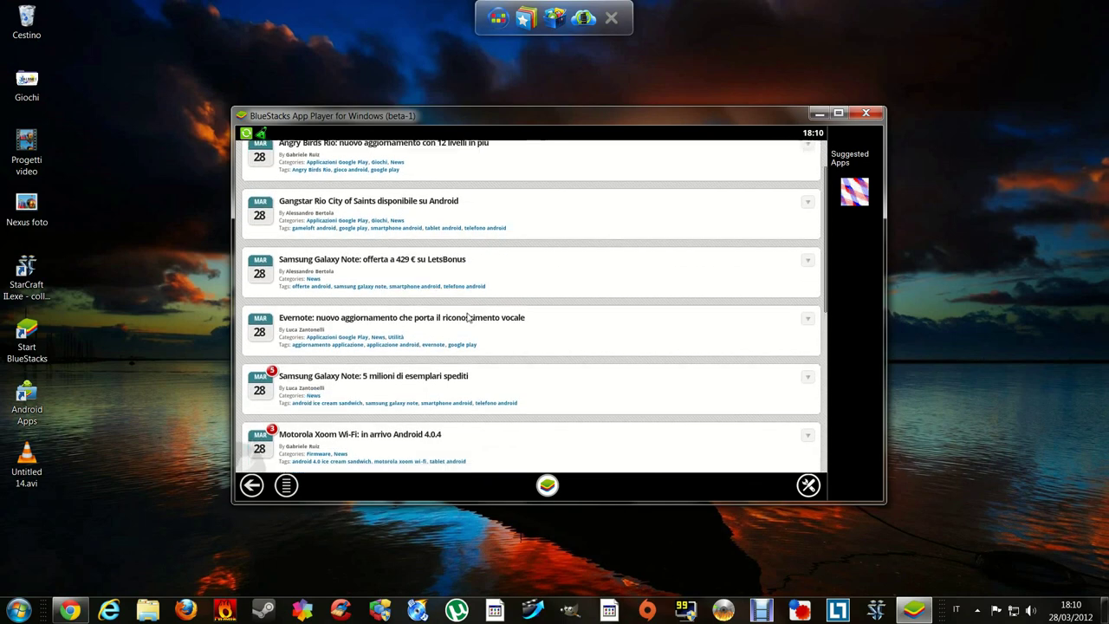
scroll(467, 317, down, 3)
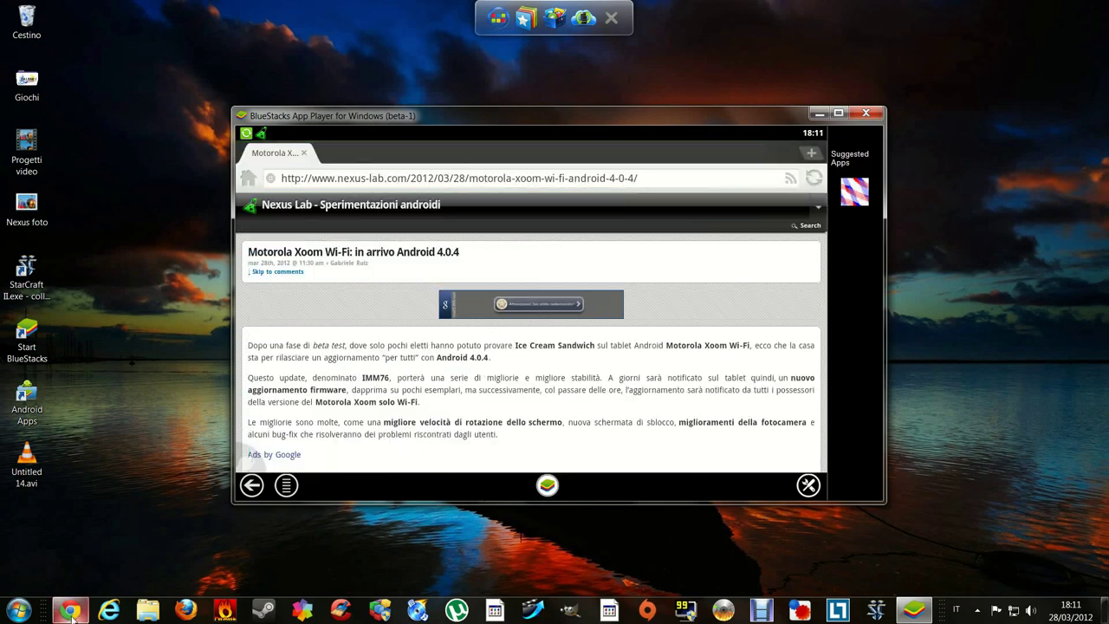
click(554, 483)
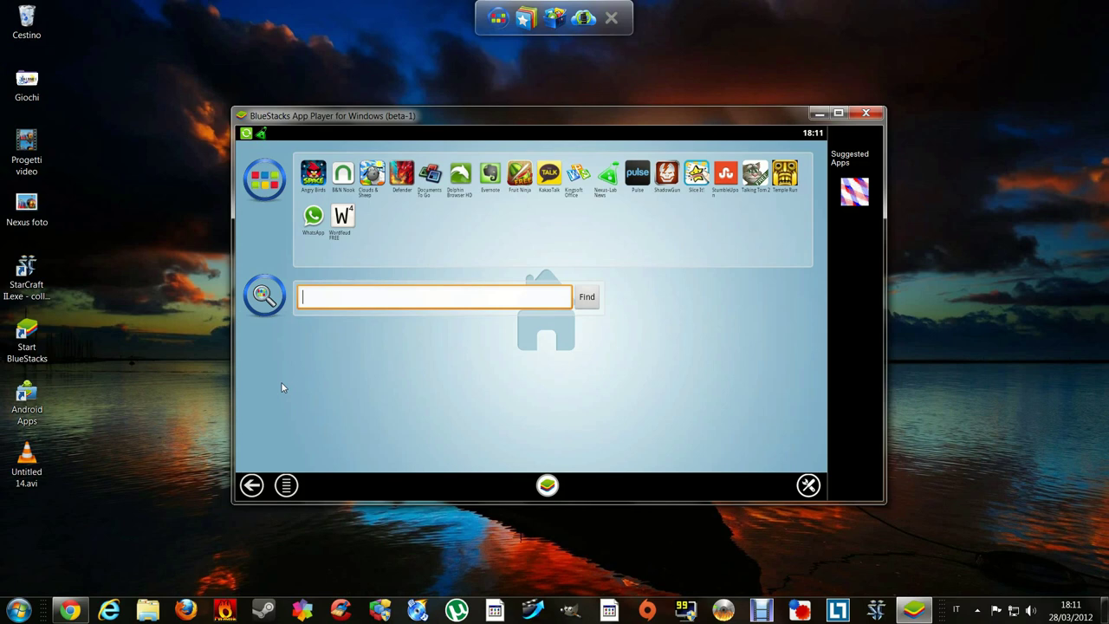
Step: Open the Nexus-Lab News notification and browse the app's list of articles
click(260, 135)
drag(260, 135, 295, 201)
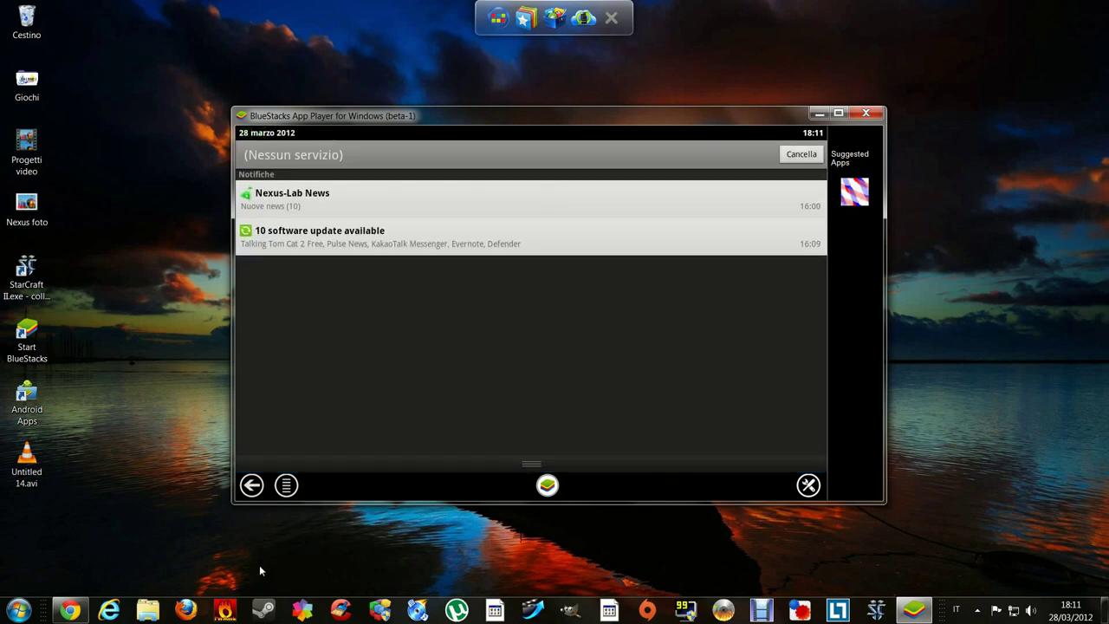
click(295, 199)
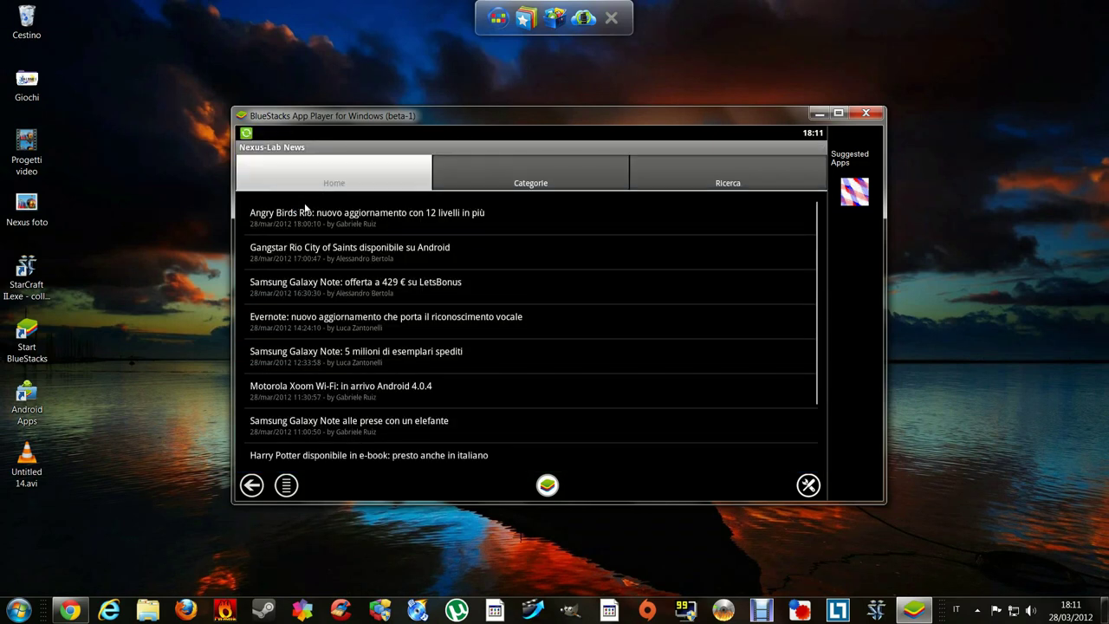
scroll(362, 296, down, 2)
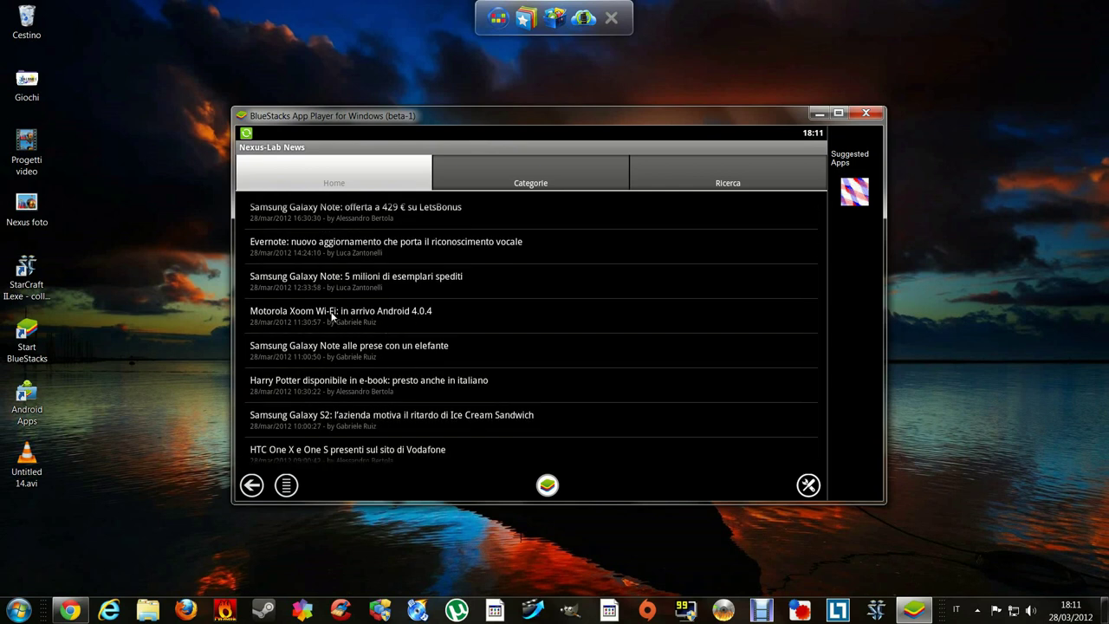
Step: Launch Angry Birds Space from the home screen, fire one bird in a Pig Bang level, and return to the home screen
click(547, 485)
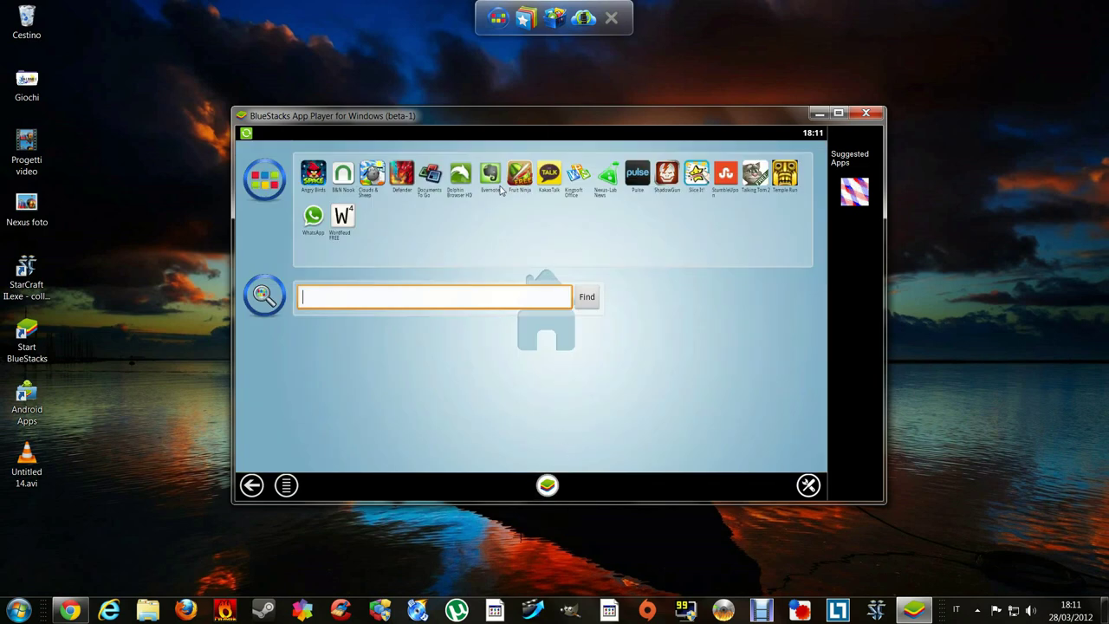
click(317, 185)
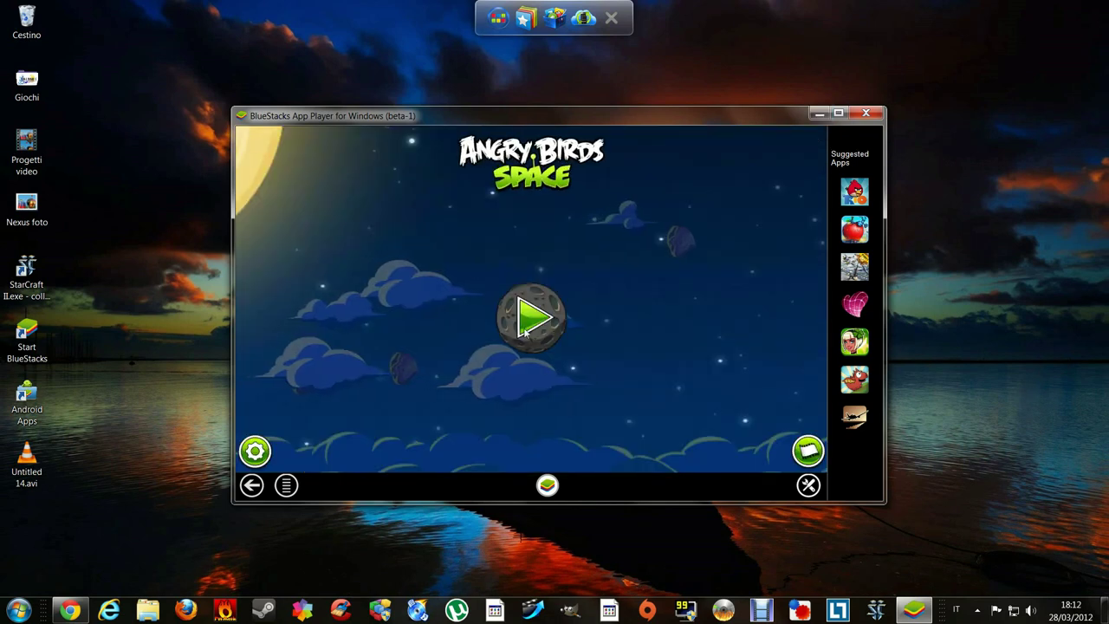
scroll(527, 329, down, 1)
click(528, 329)
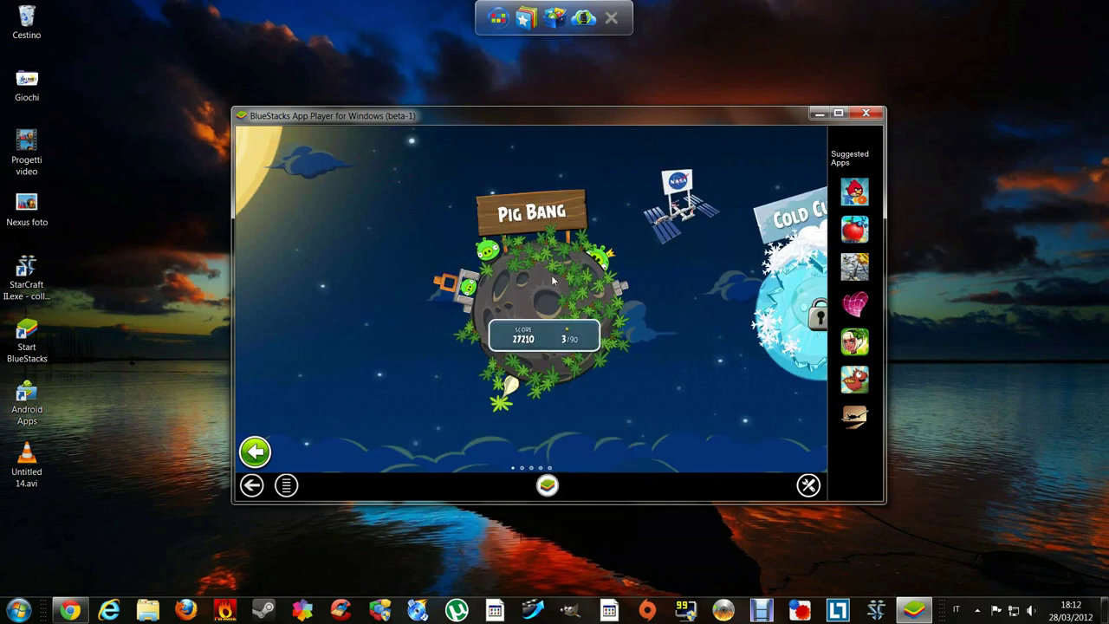
click(551, 274)
click(491, 191)
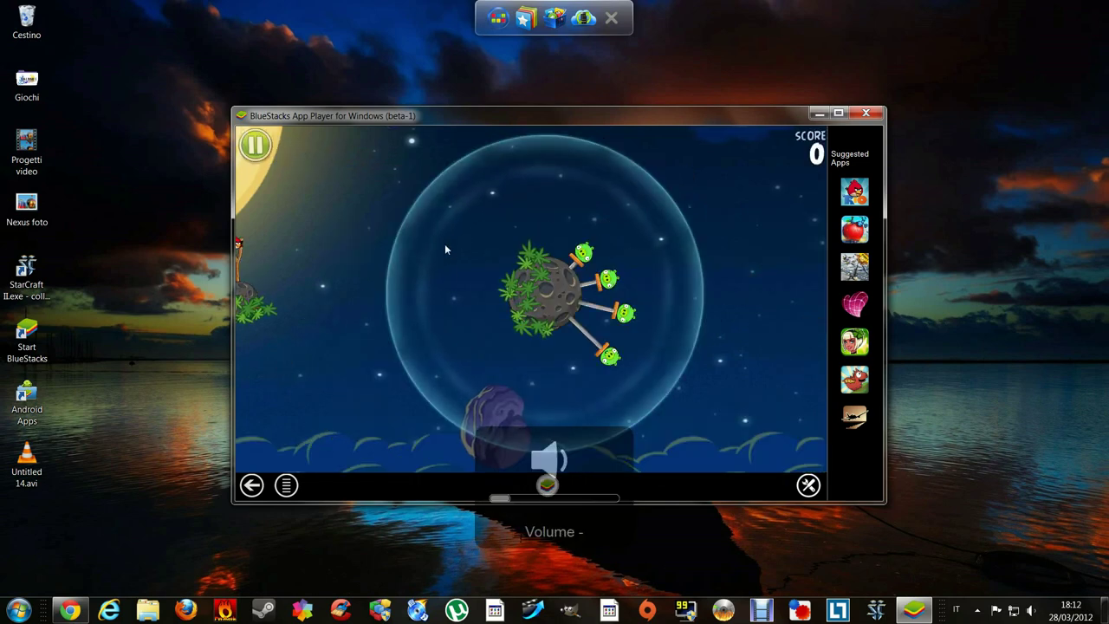
drag(357, 246, 273, 170)
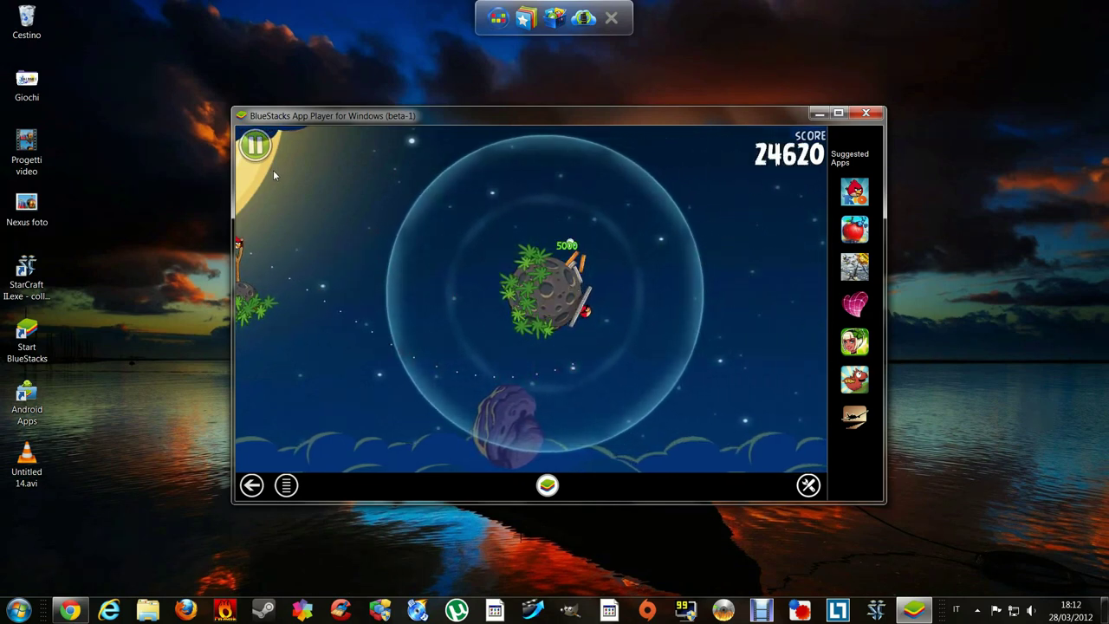
click(546, 486)
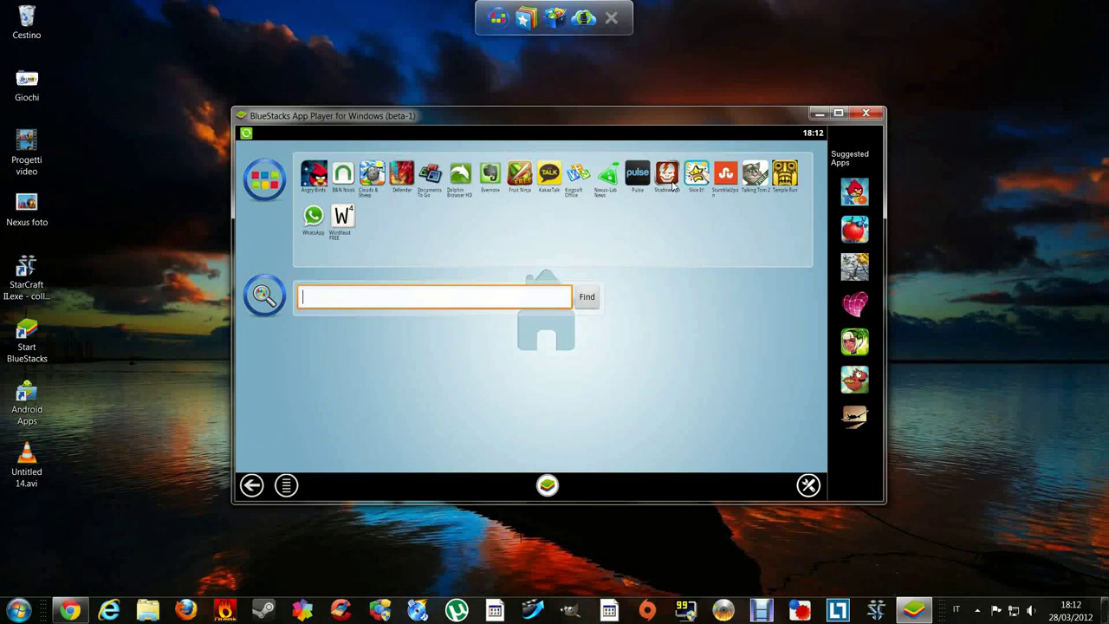
drag(520, 118, 510, 142)
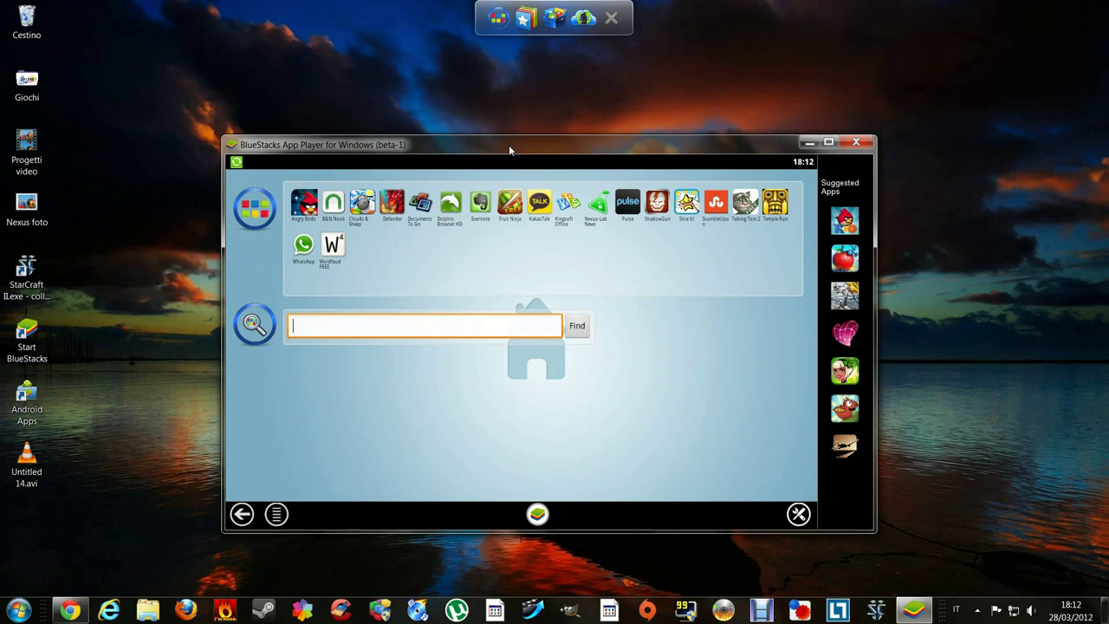
drag(509, 151, 521, 108)
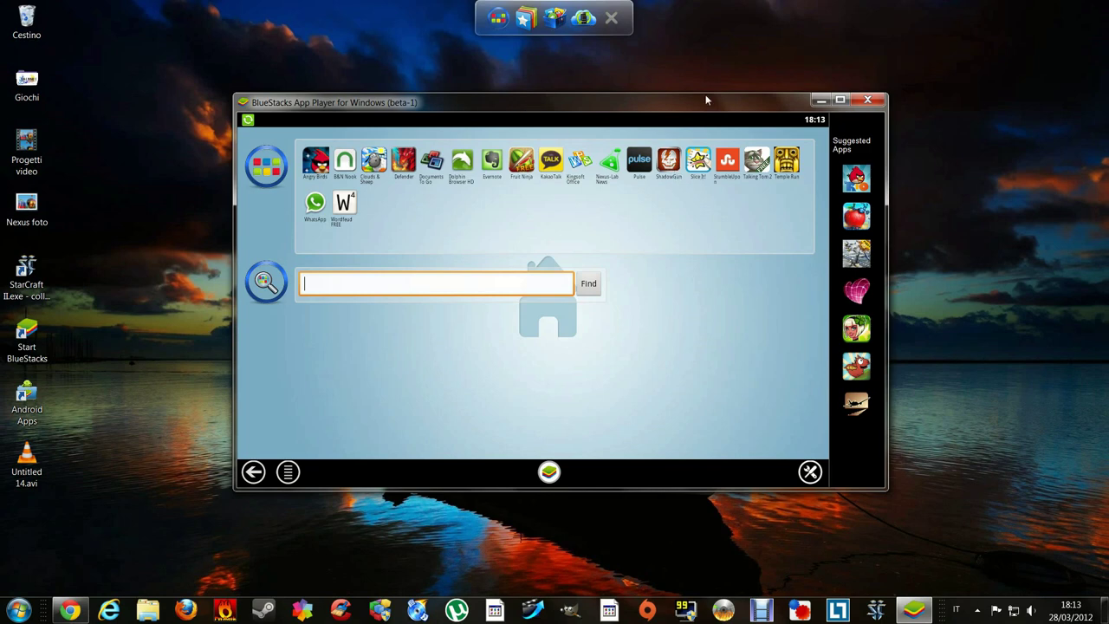
drag(706, 100, 710, 92)
Step: Start downloading Cut the Rope Free from the Popular Downloads collection
click(526, 23)
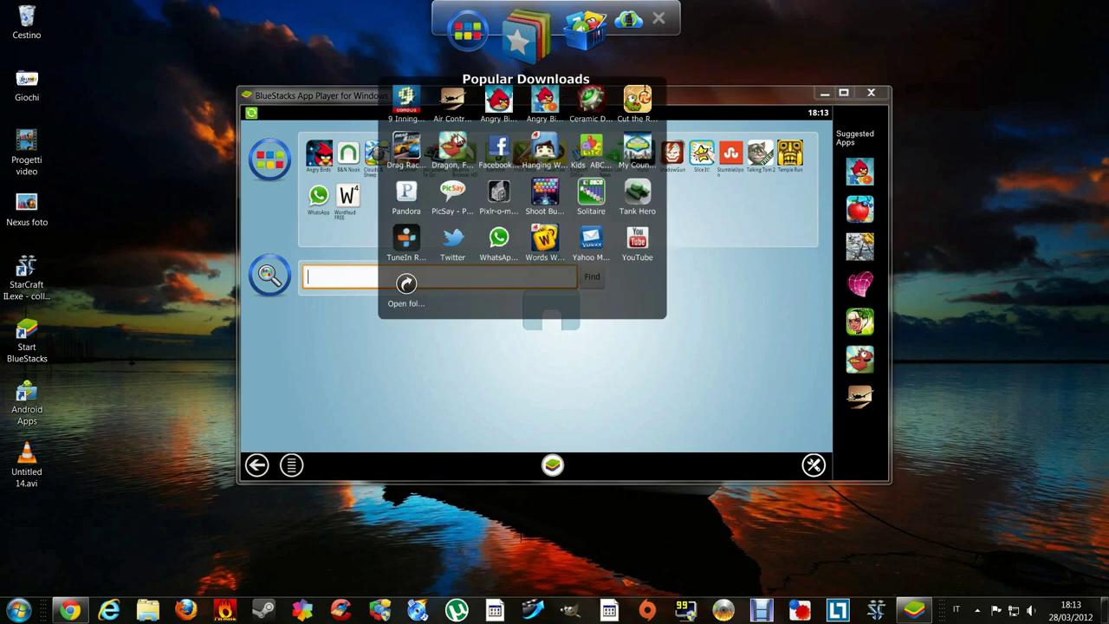
click(638, 102)
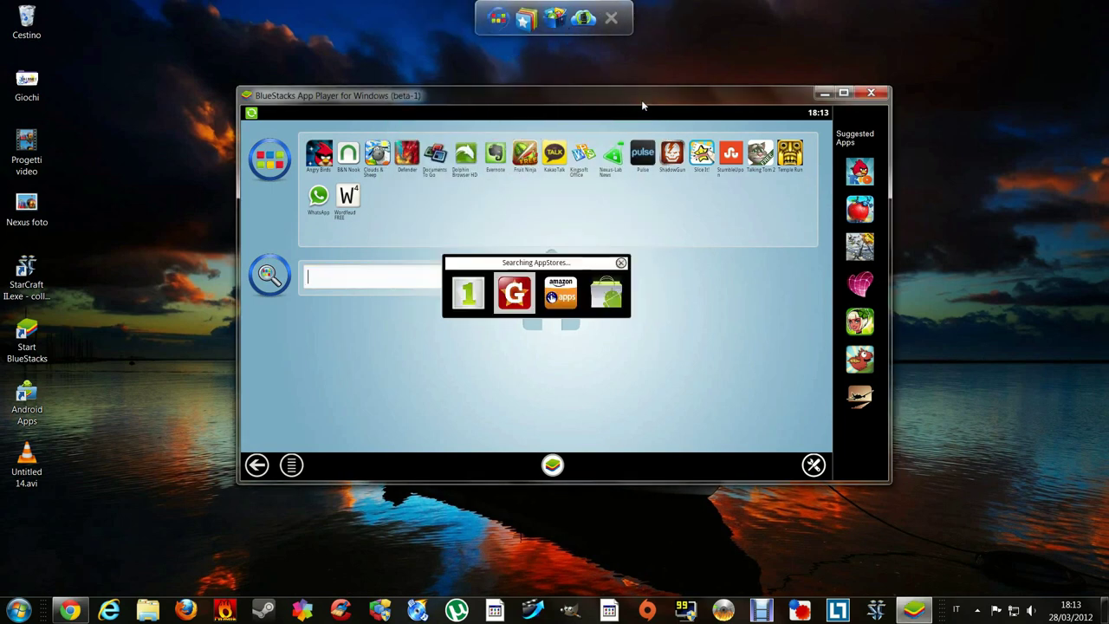
click(511, 247)
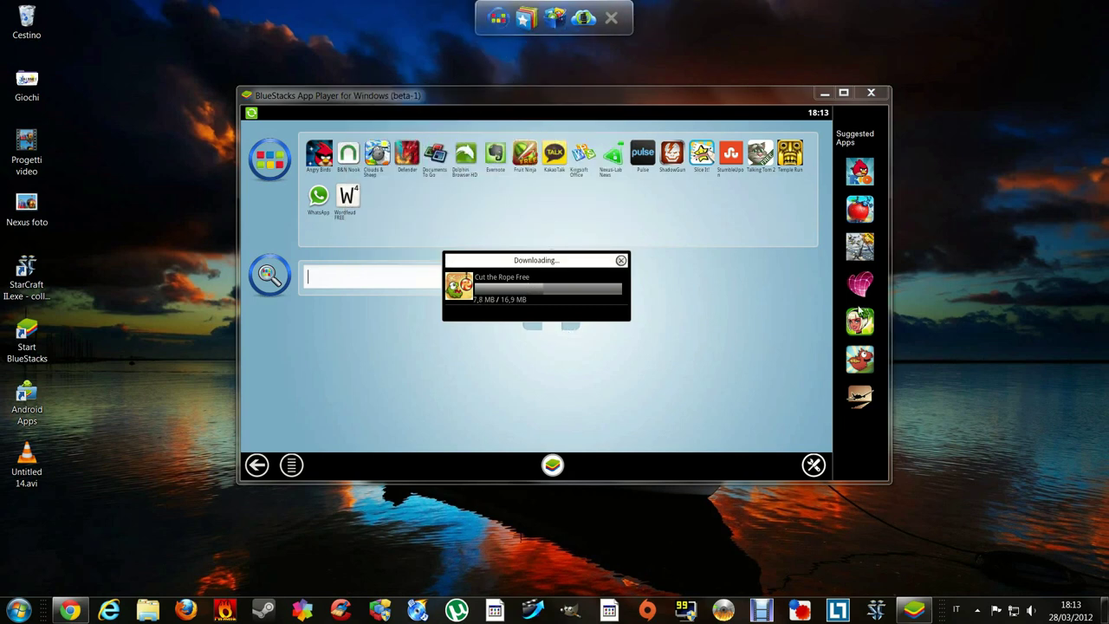
Step: Examine the available keyboard layouts in the BlueStacks language and keyboard settings, and return to the home screen
click(814, 464)
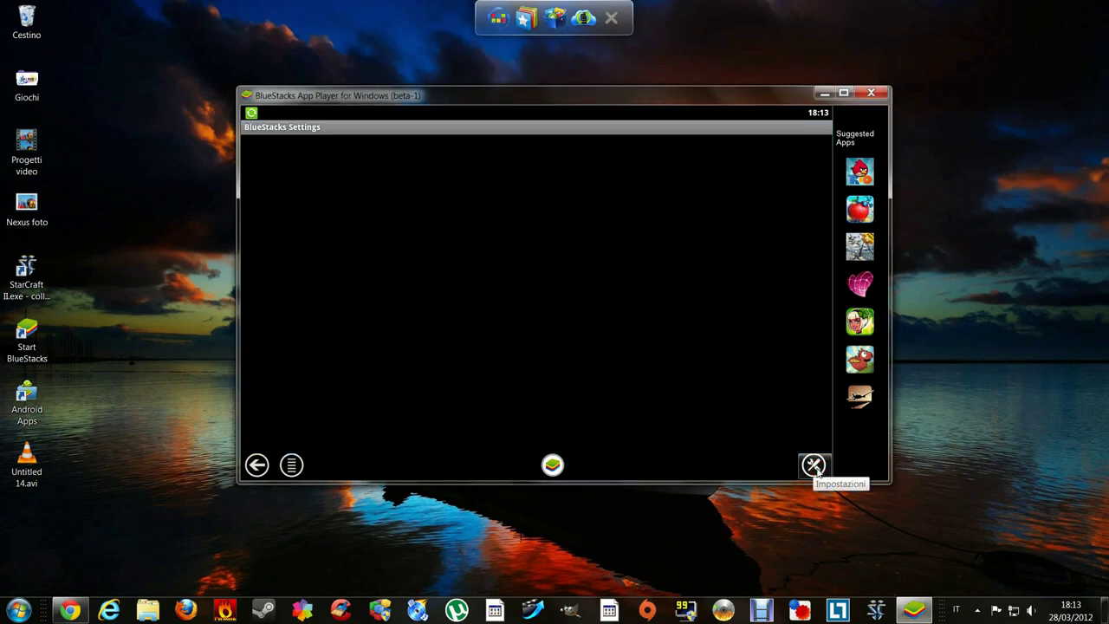
click(356, 203)
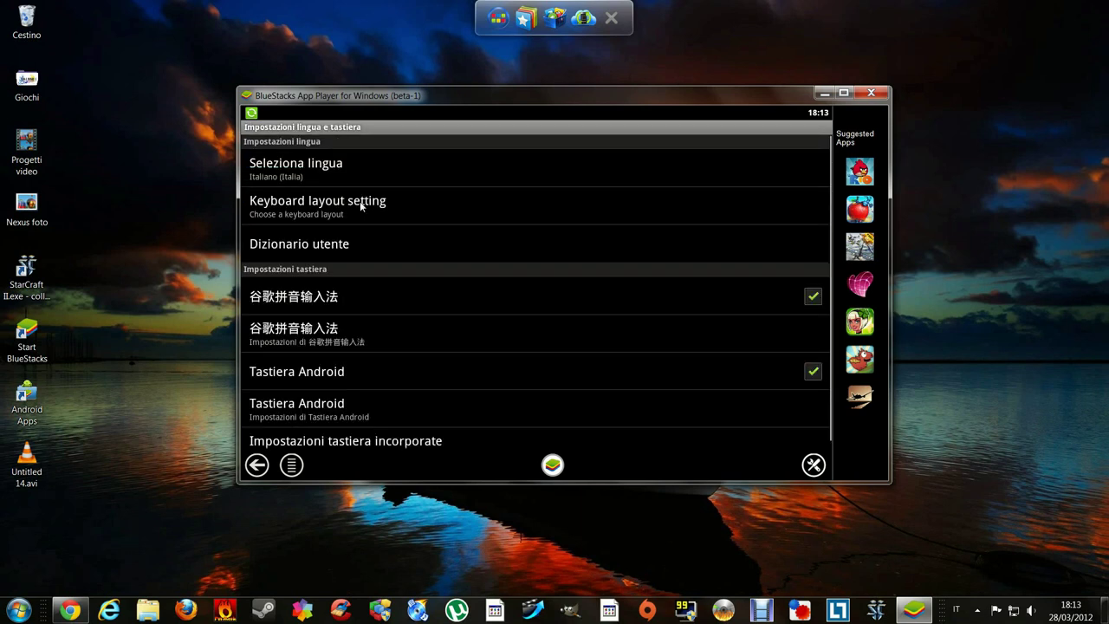
click(277, 209)
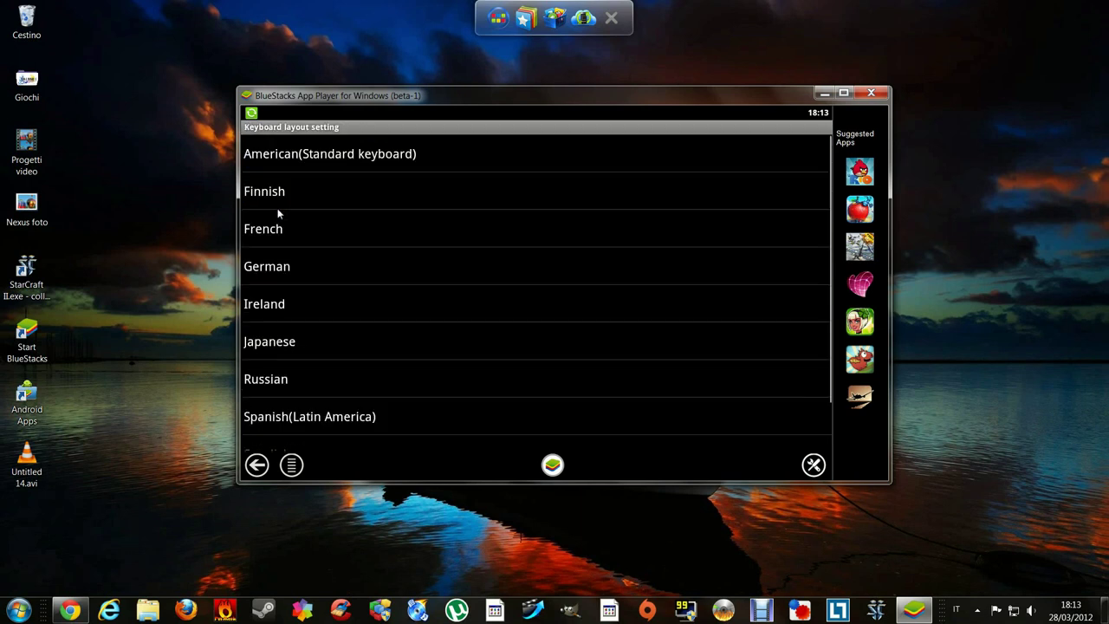
scroll(304, 369, down, 1)
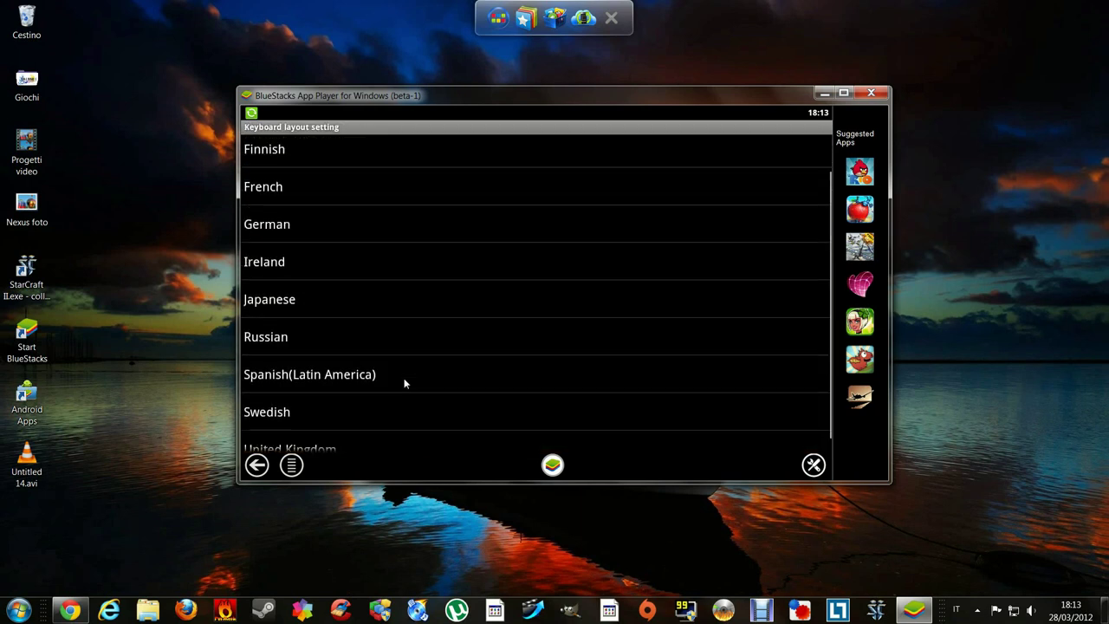
scroll(295, 297, down, 1)
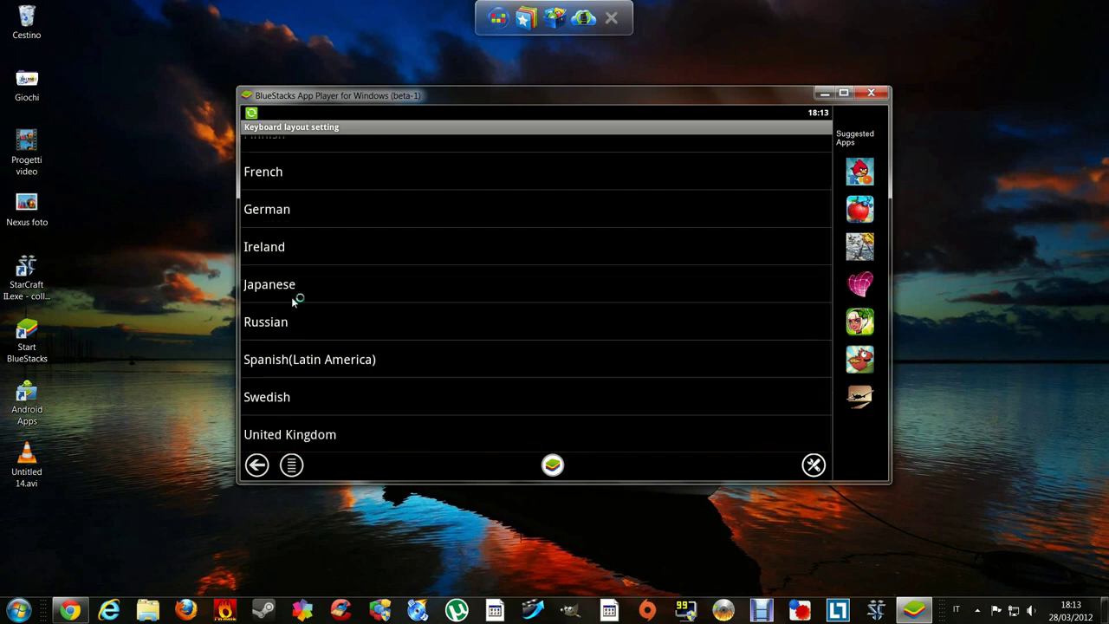
click(307, 364)
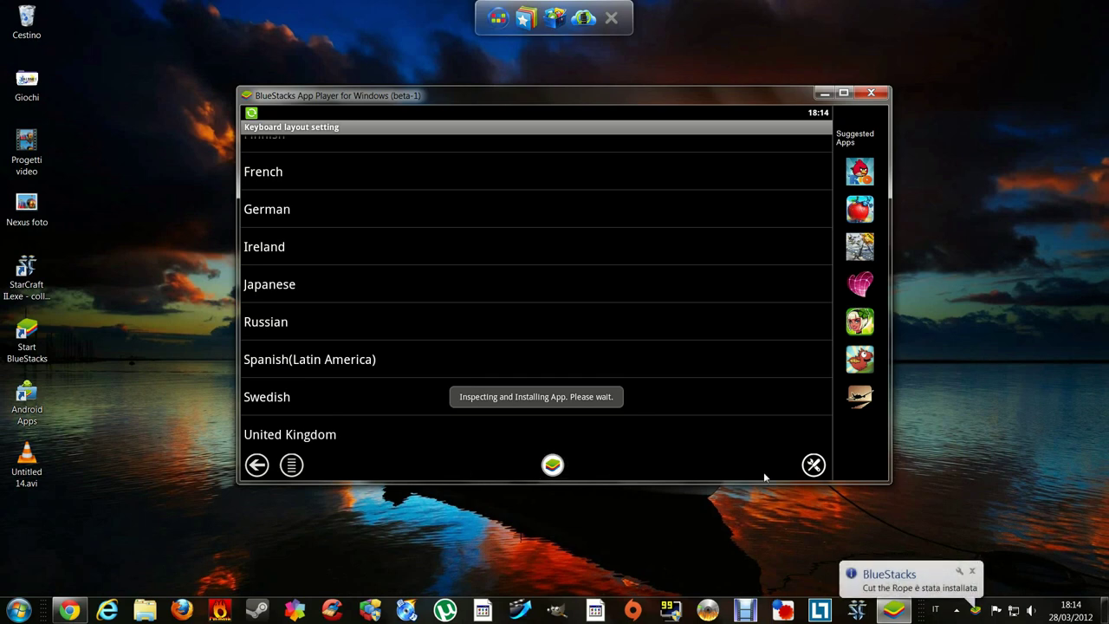
click(557, 466)
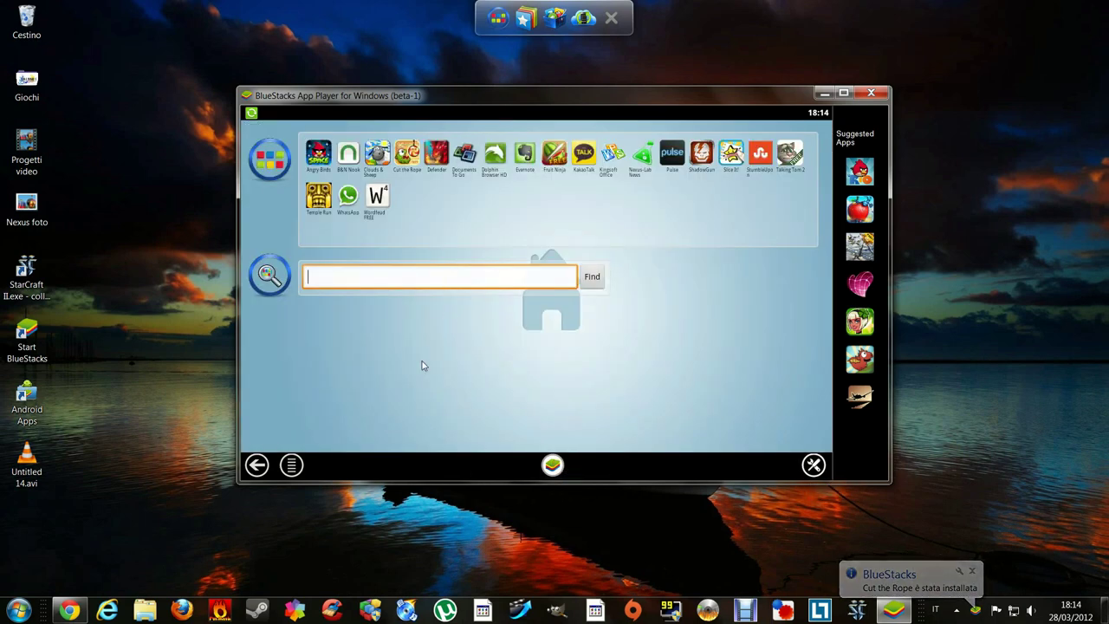
Step: Try to launch Cut the Rope from My Apps, and return to the home screen
click(500, 35)
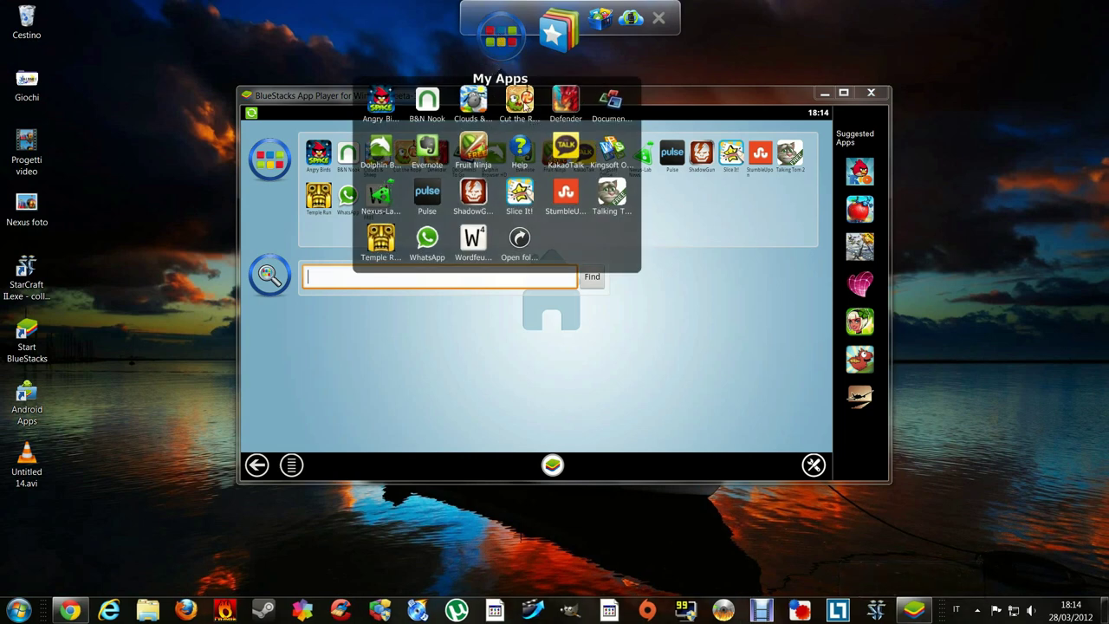
click(525, 105)
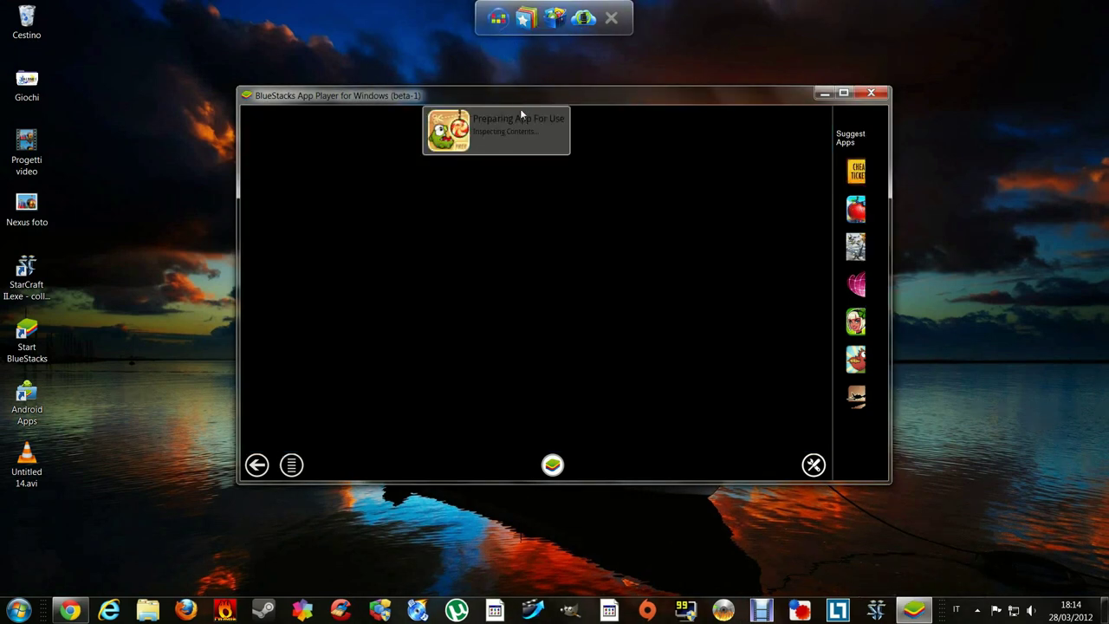
click(558, 36)
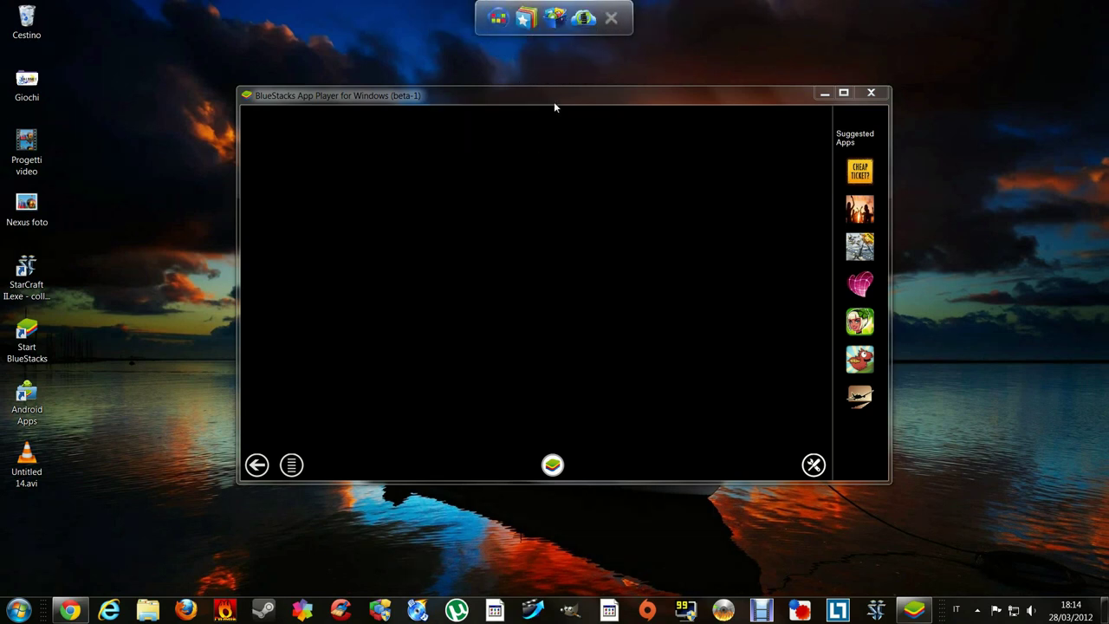
drag(554, 103, 556, 81)
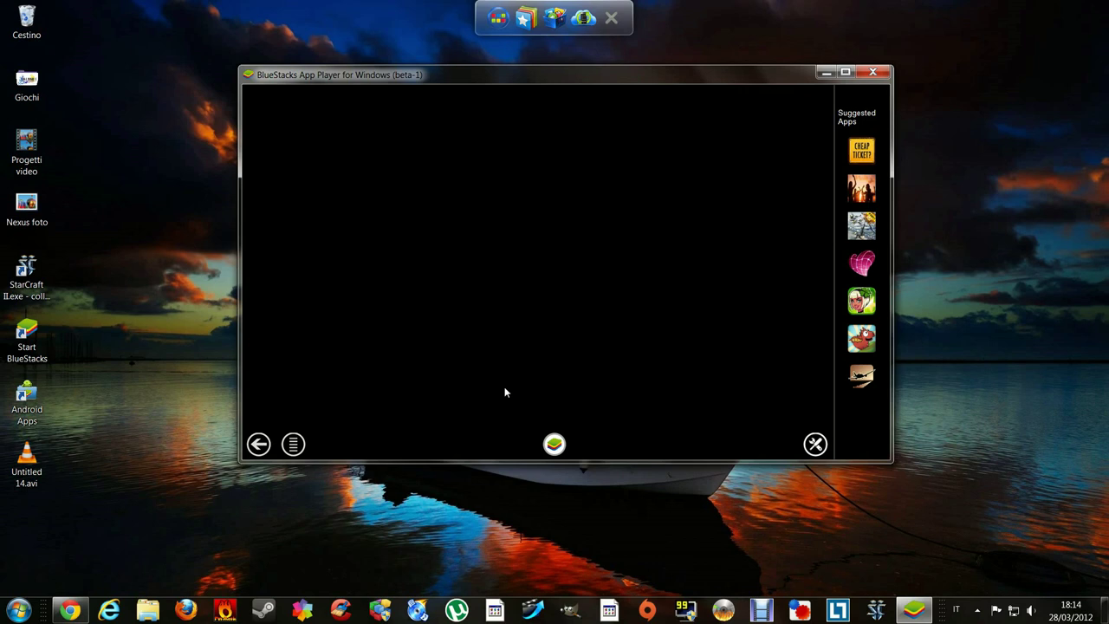
click(668, 283)
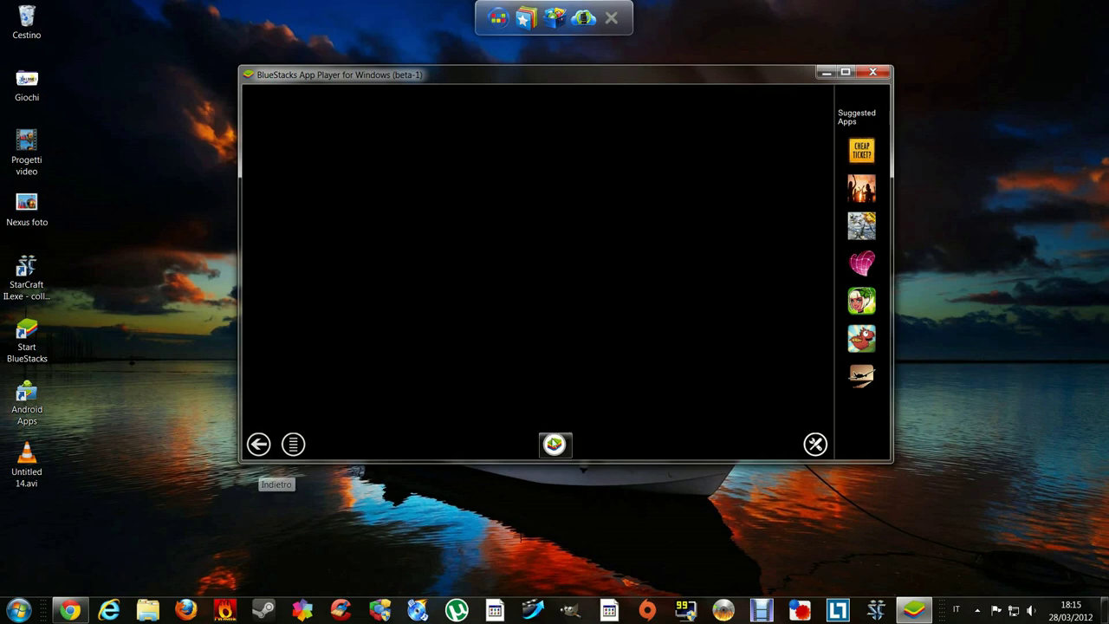
click(555, 443)
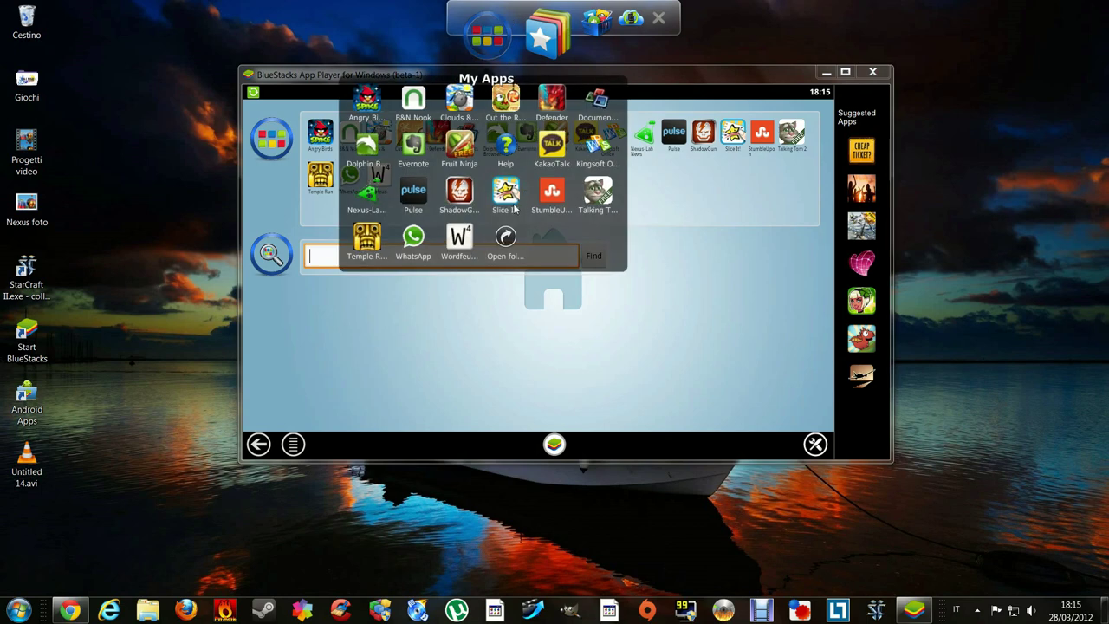
Step: Open Evernote from My Apps, view its account creation form, and return to the home screen
click(413, 154)
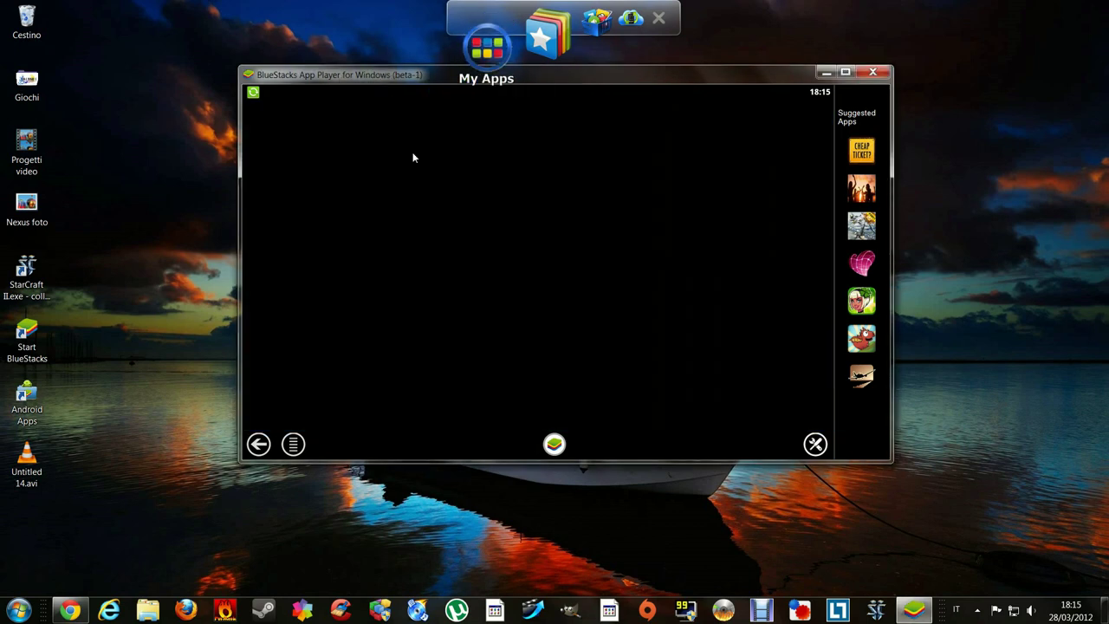
click(530, 355)
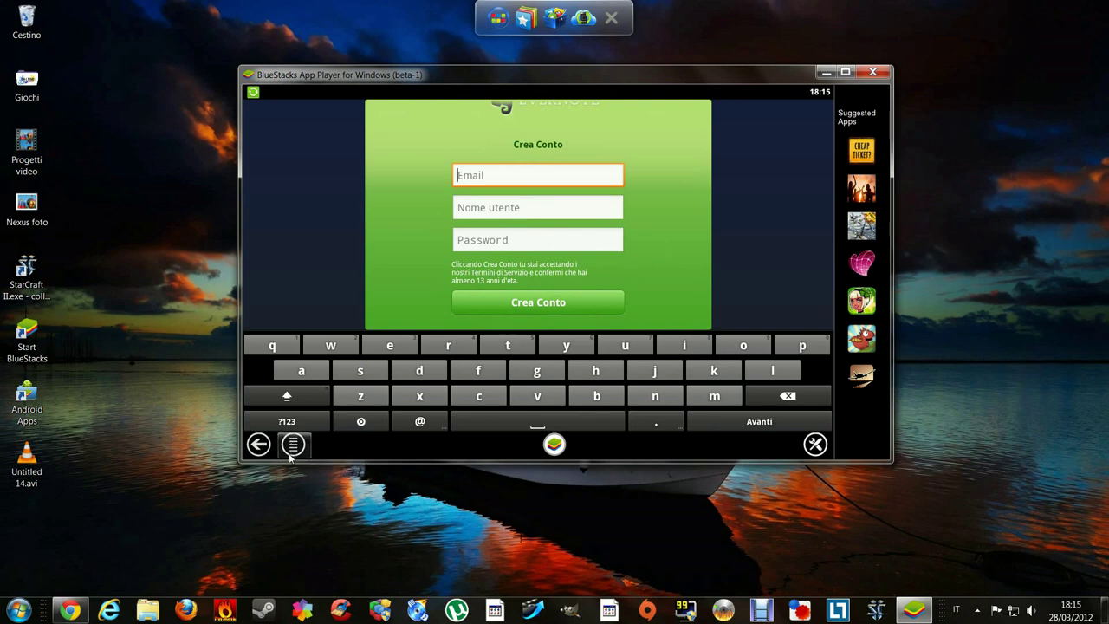
click(259, 444)
click(555, 444)
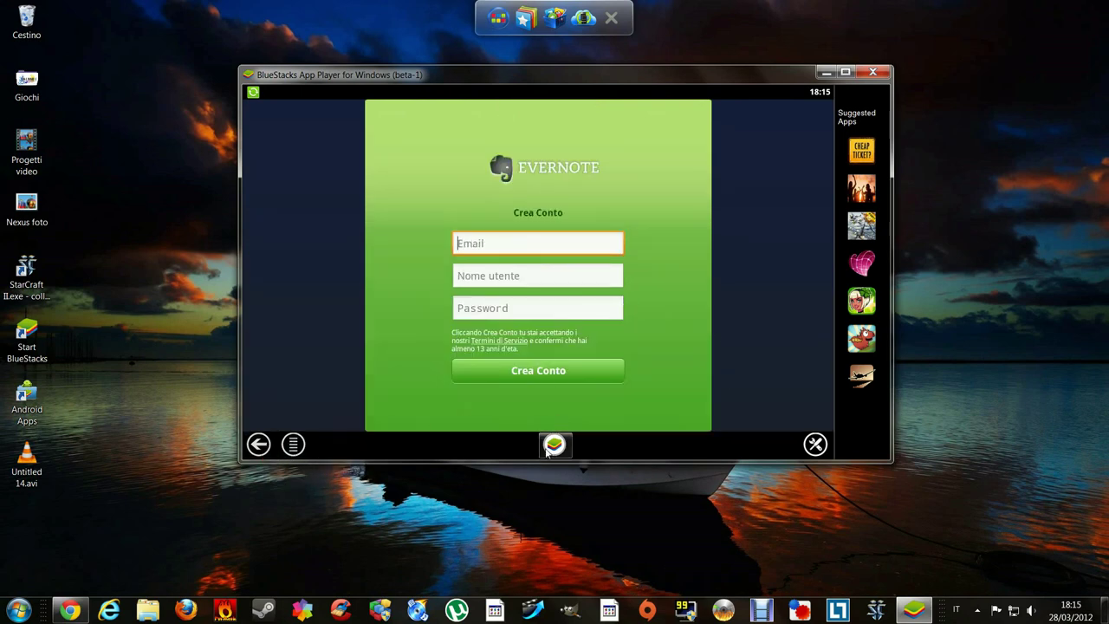
Step: Open WhatsApp, accept its terms to view the phone number verification page, and return to the home screen
click(350, 180)
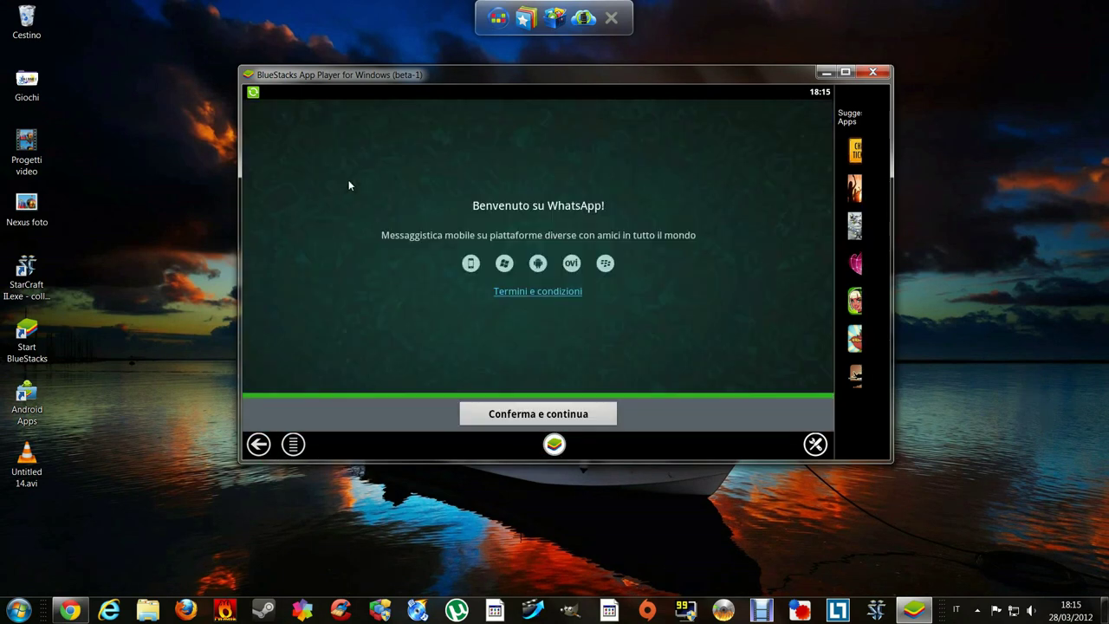
click(539, 413)
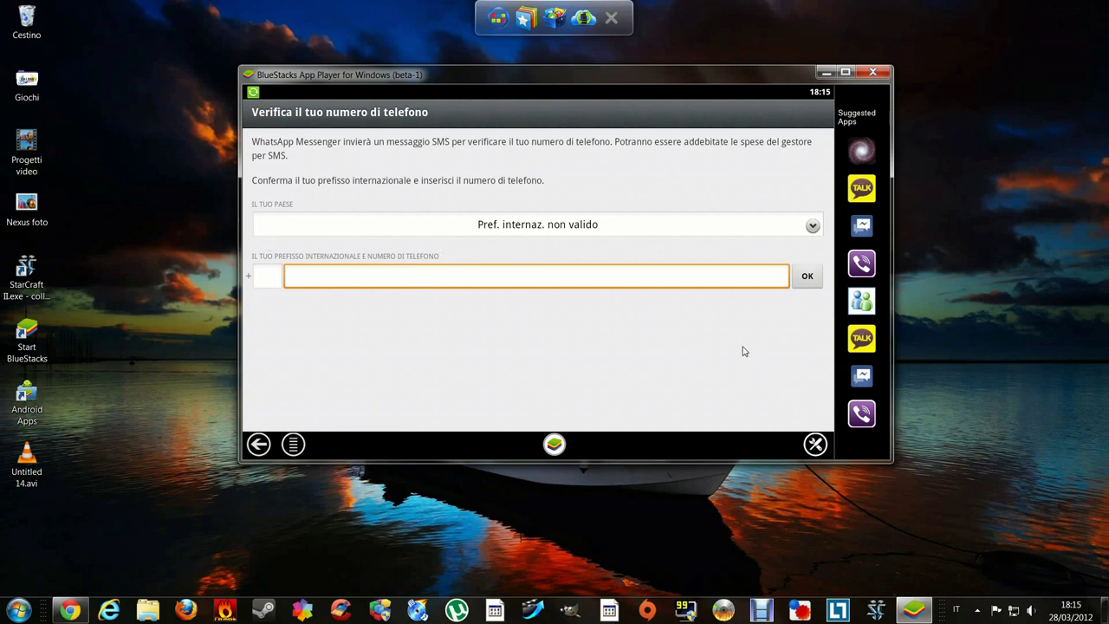
click(556, 444)
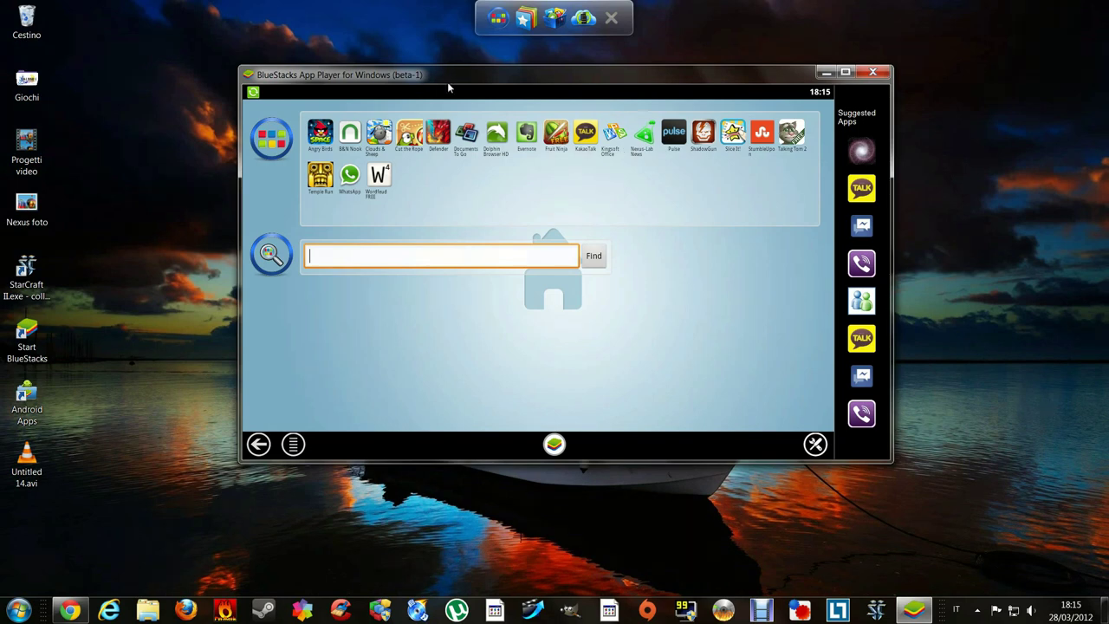
drag(425, 82, 380, 118)
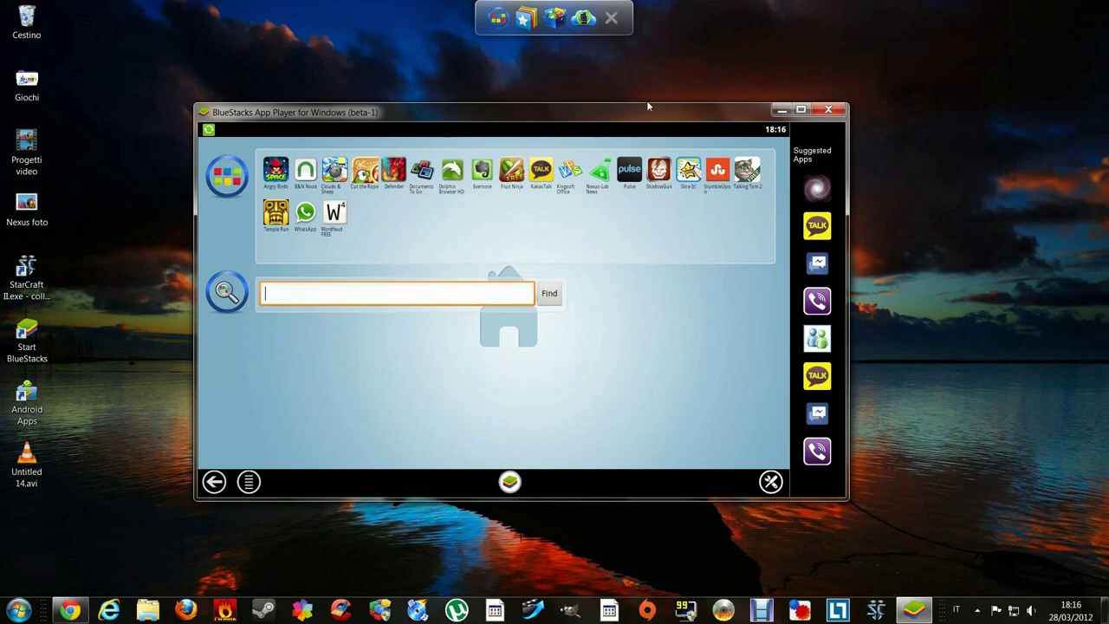
drag(642, 108, 647, 102)
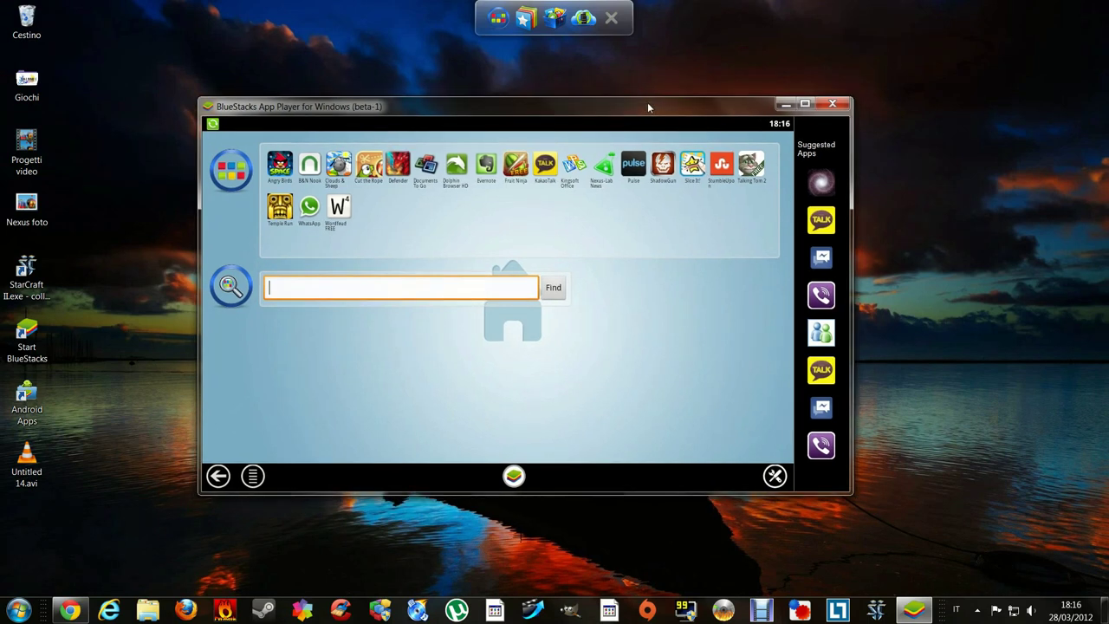
drag(647, 103, 727, 121)
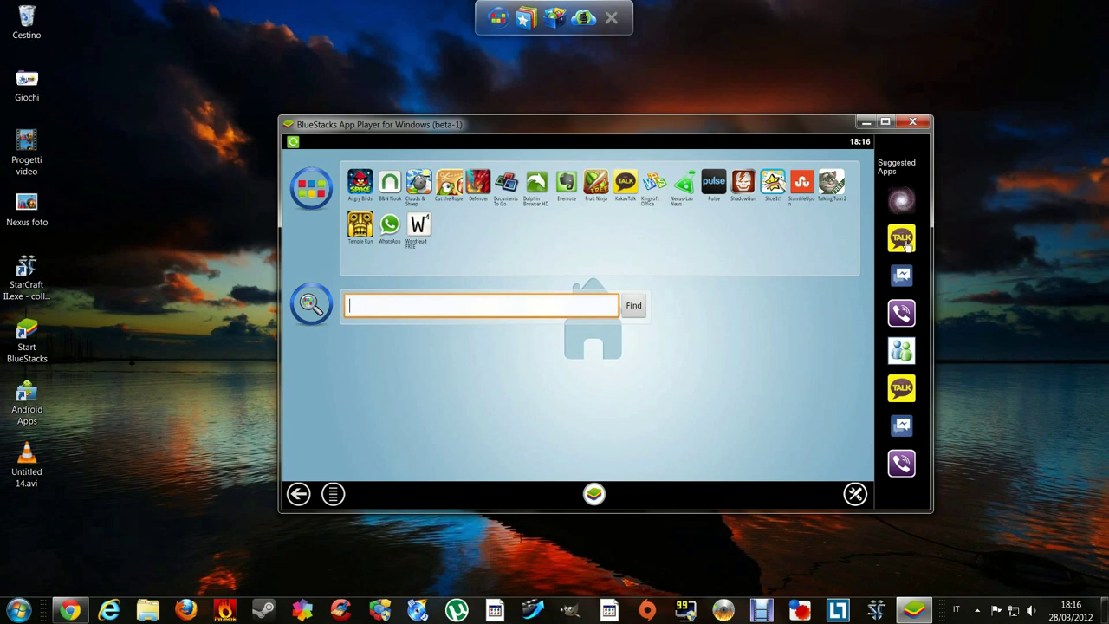
Step: Launch Fruit Ninja from My Apps, decline the Beintoo registration offer, and return to the home screen
click(594, 185)
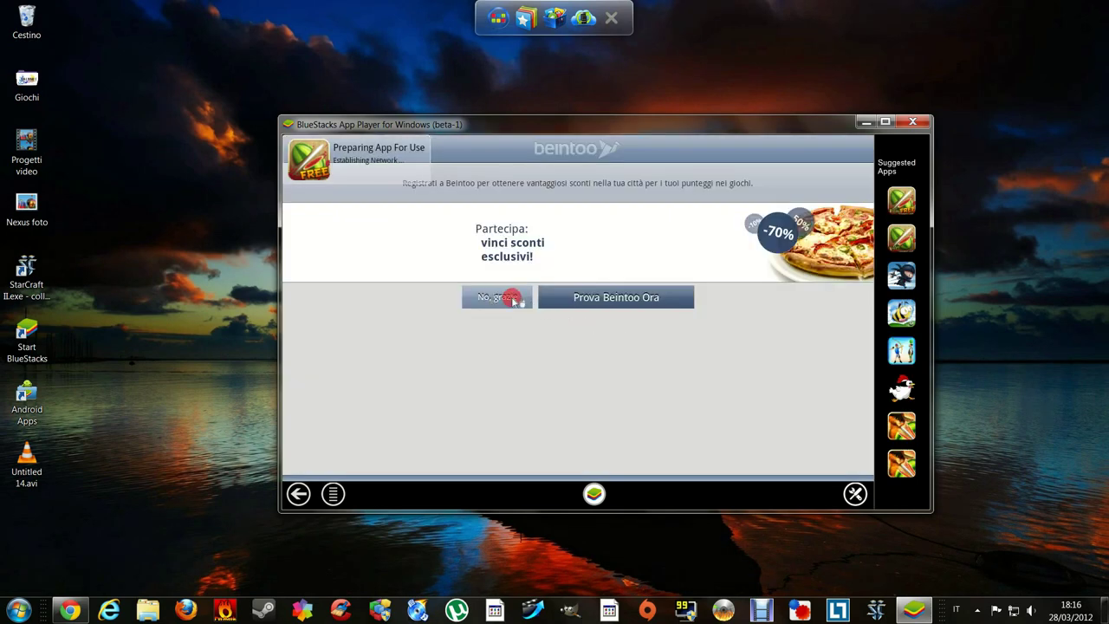
click(512, 298)
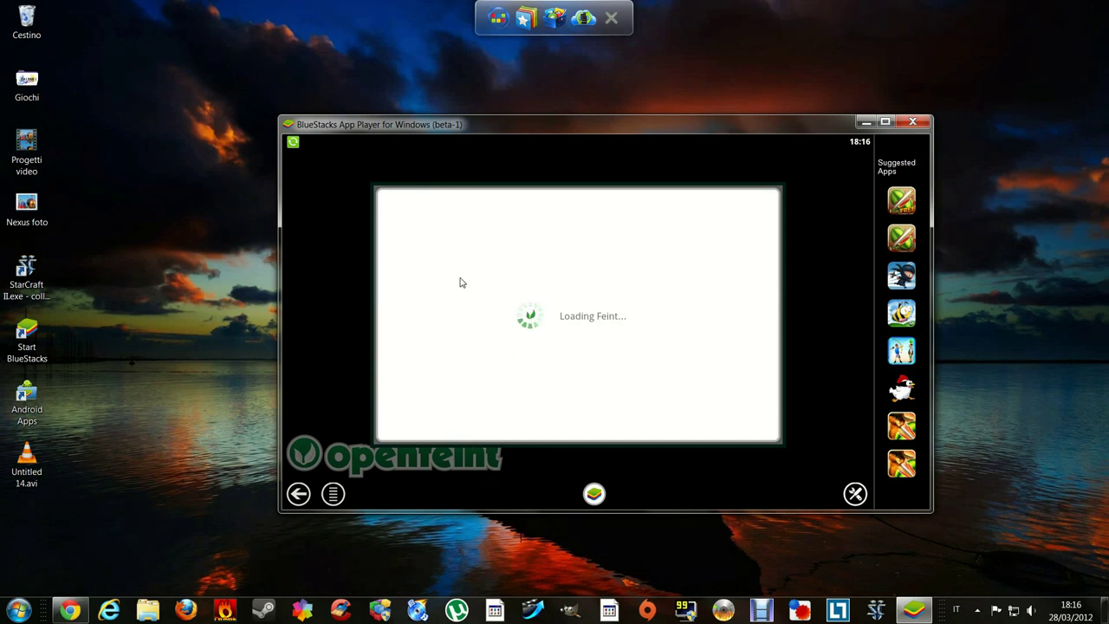
click(595, 494)
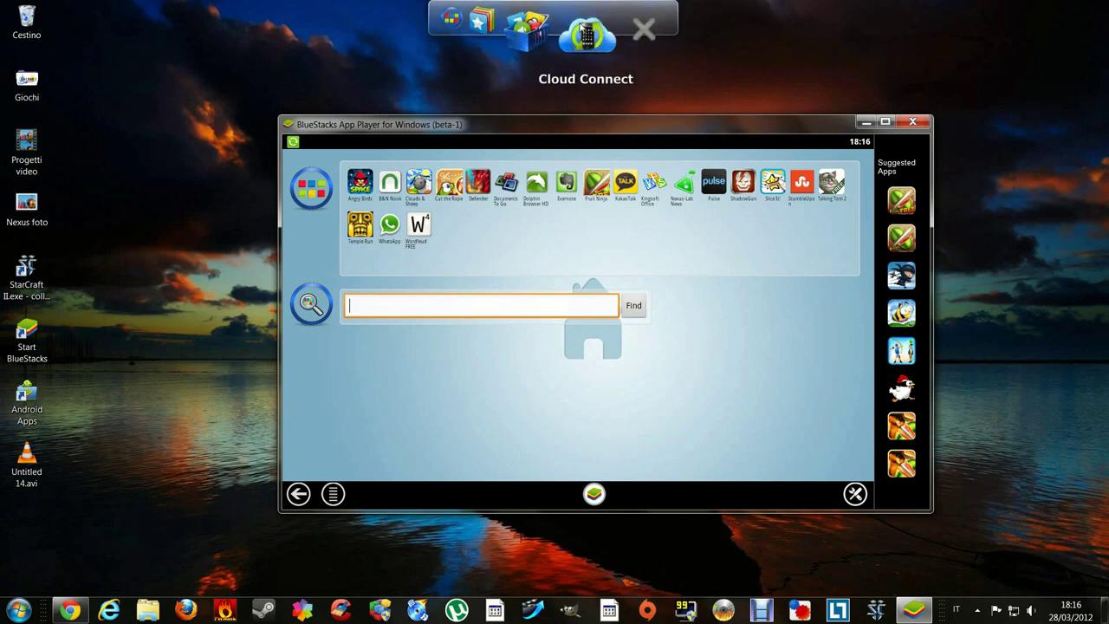
Step: Open the Amazon Appstore from the desktop dock's App Stores collection to view its sign-in page, and return to the home screen
mouse_move(560, 43)
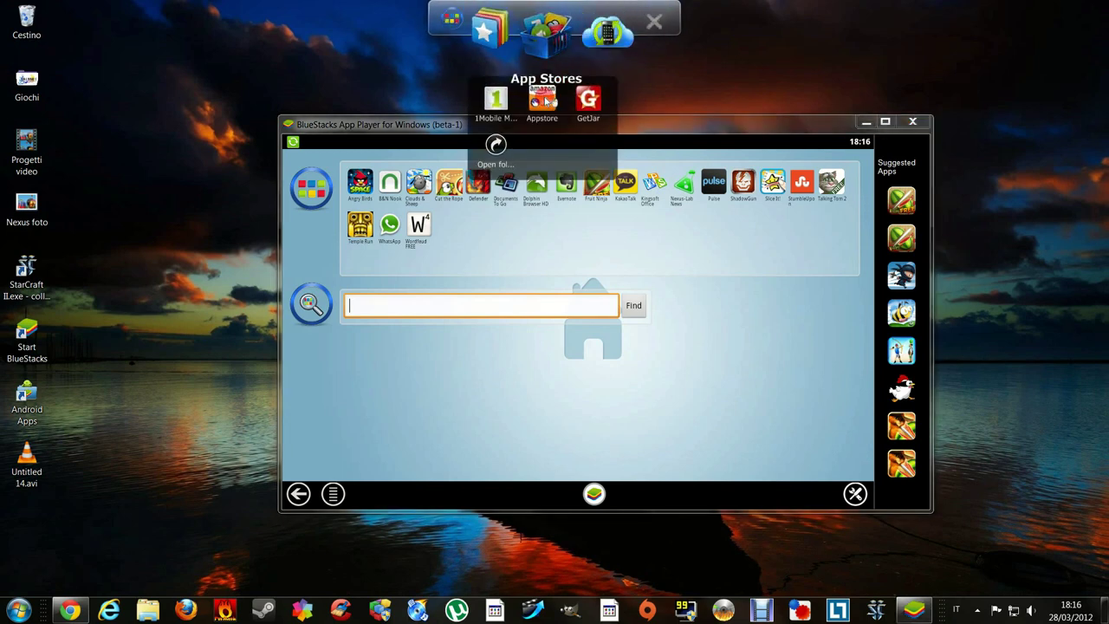
click(544, 103)
click(547, 230)
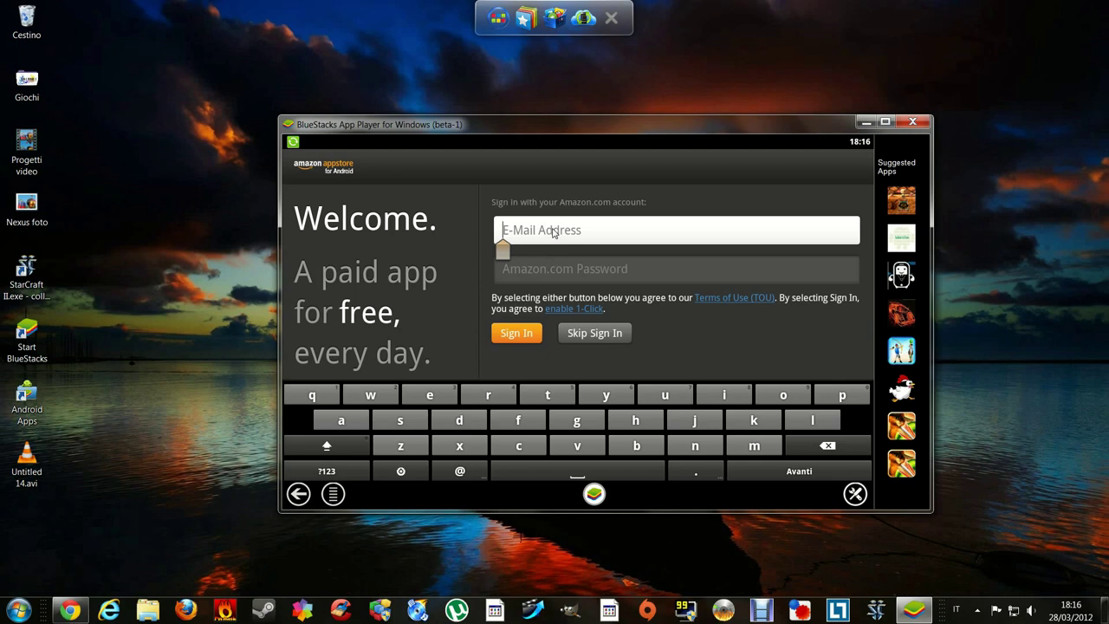
drag(579, 125, 597, 88)
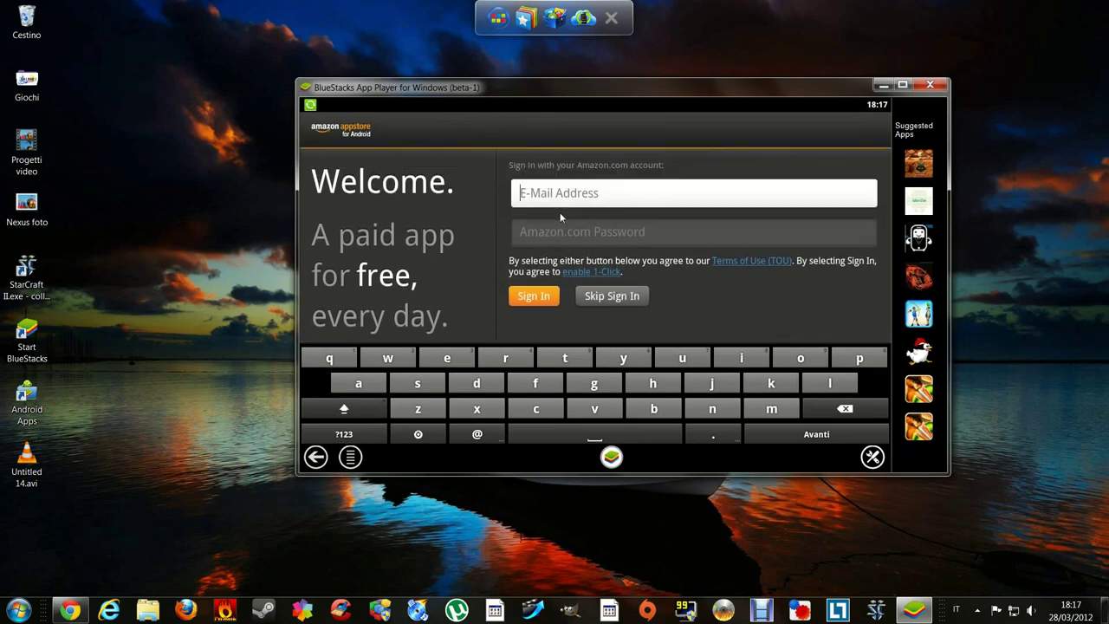
click(611, 456)
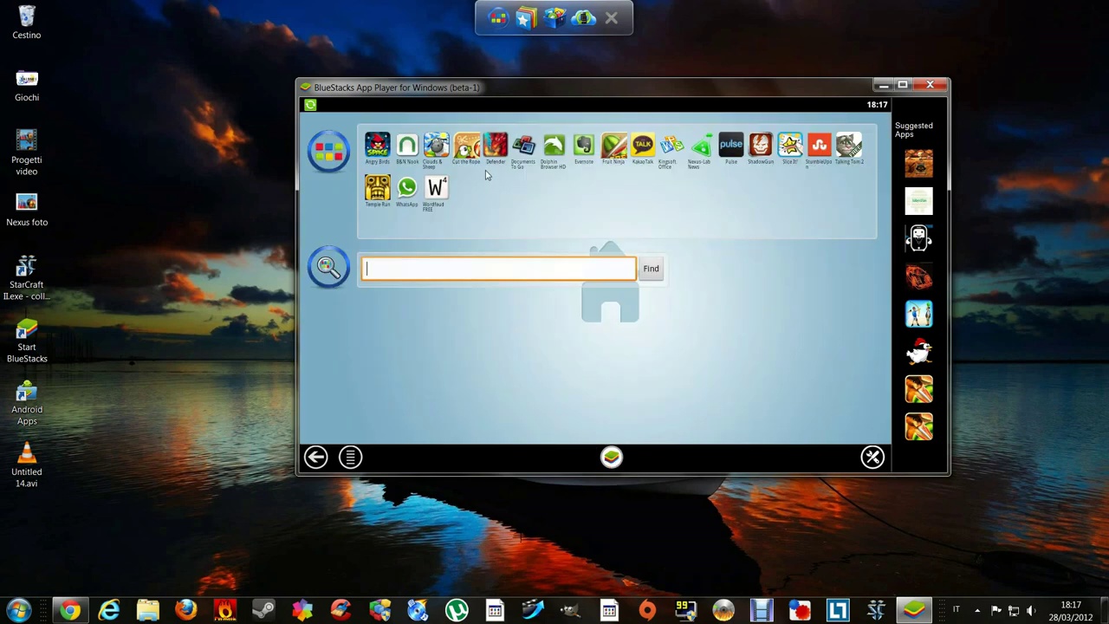
Step: Launch Kingsoft Office and open the About Kingsoft Office.doc document to look through its contents
click(524, 32)
click(673, 149)
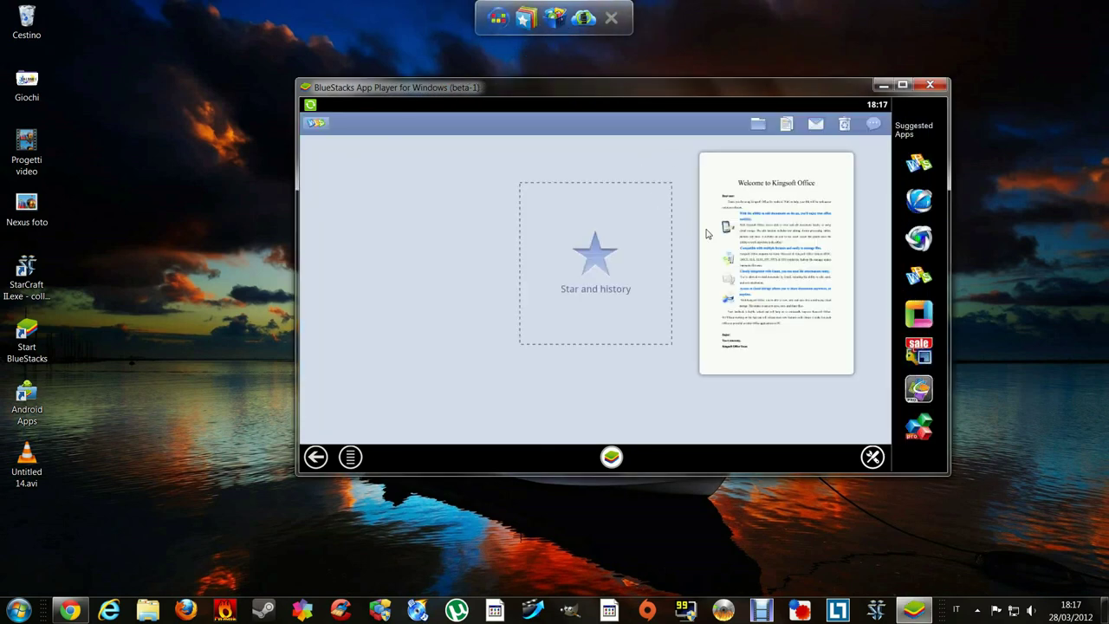
click(723, 240)
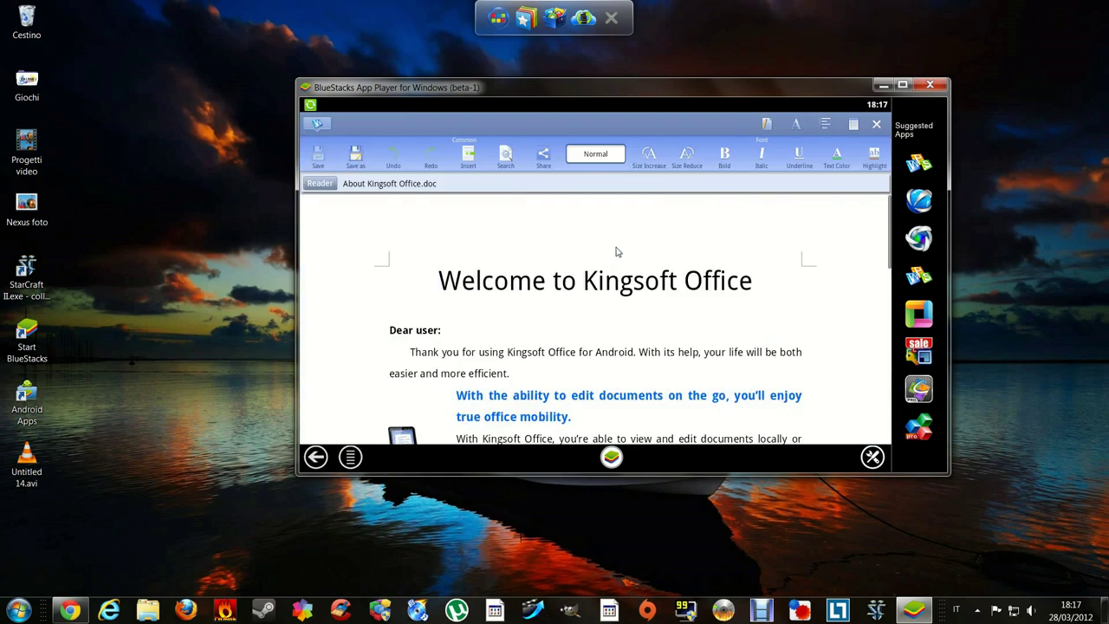
scroll(660, 272, down, 5)
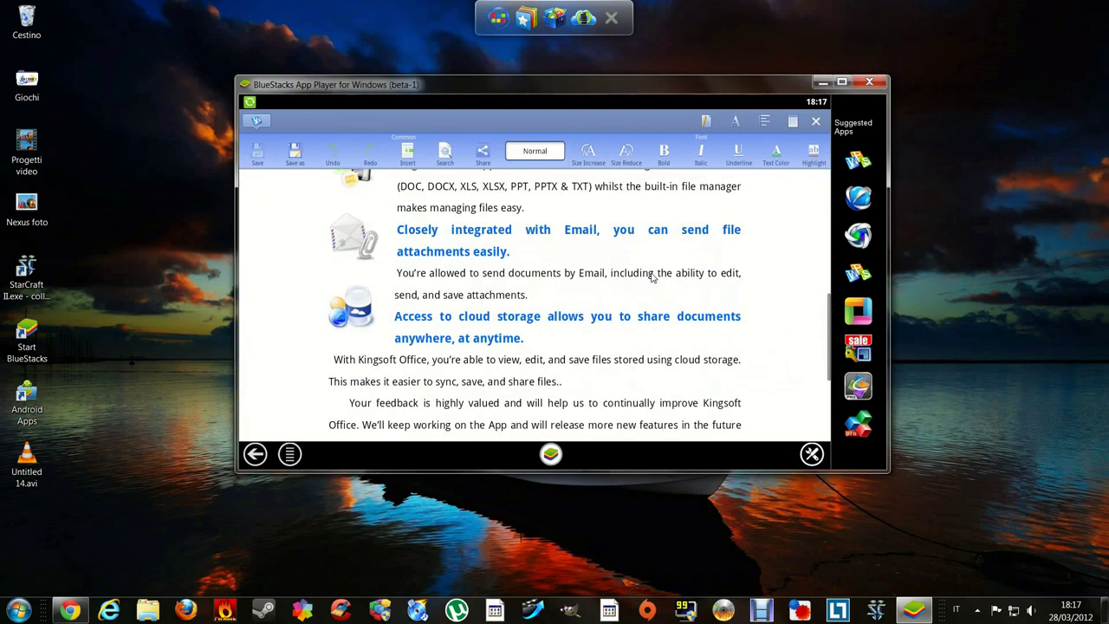
Step: Replace a few characters after "Ema" in the sentence about sending documents by Email with "fdthethedghrey54r"
click(620, 275)
key(BackSpace)
key(BackSpace)
key(BackSpace)
key(BackSpace)
key(BackSpace)
key(BackSpace)
text(fdthethedghrey54r)
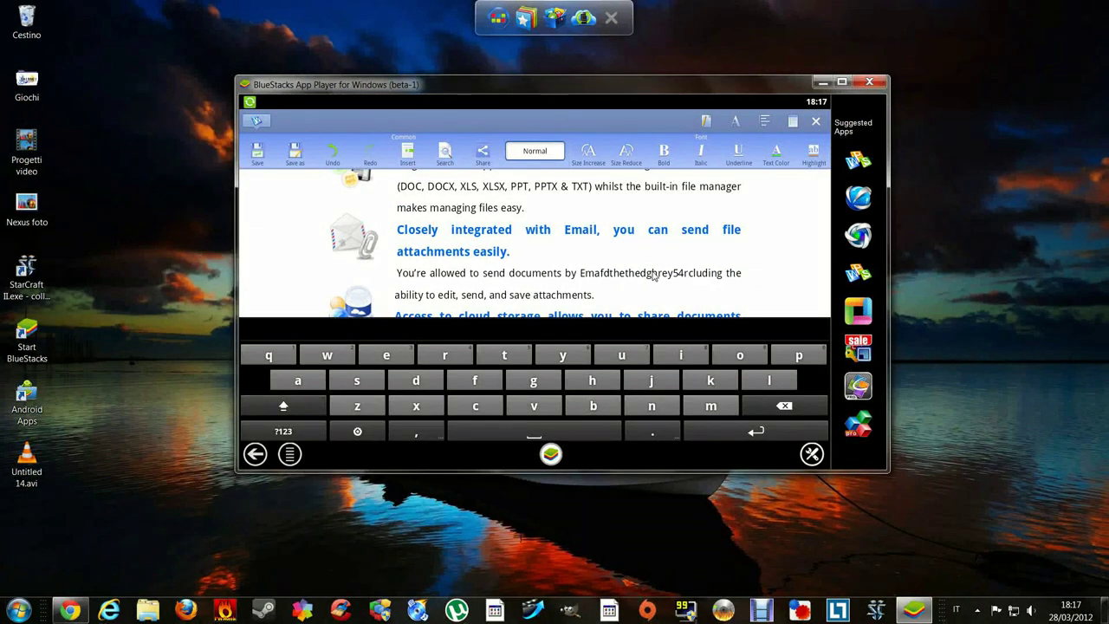
Step: Close About Kingsoft Office.doc without saving the edit, and return to the BlueStacks home screen
click(510, 187)
scroll(532, 243, up, 3)
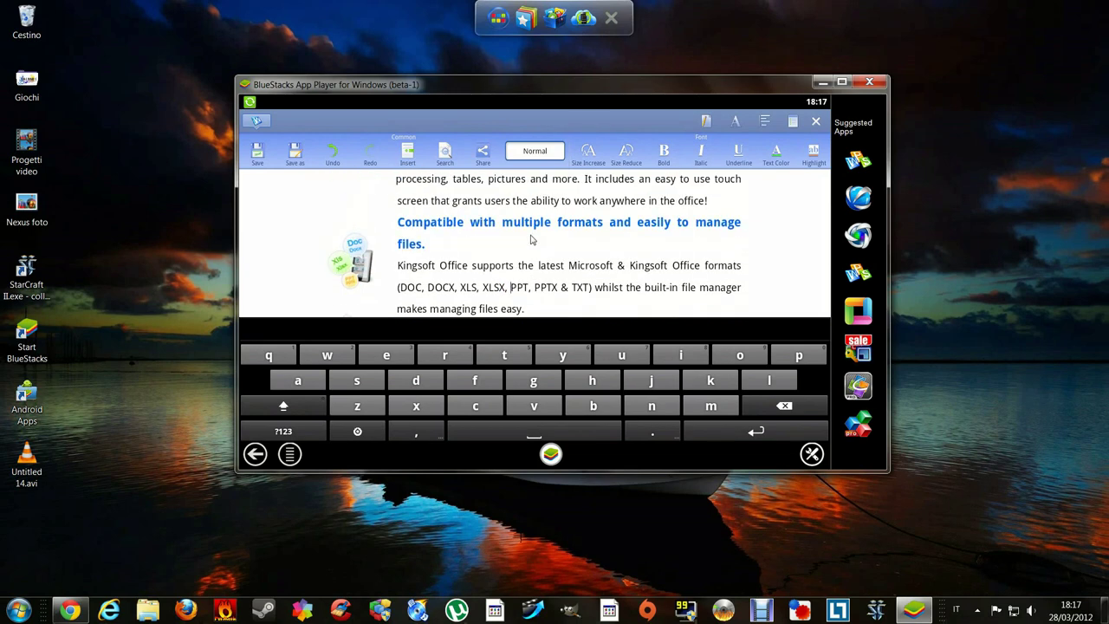
scroll(532, 240, up, 6)
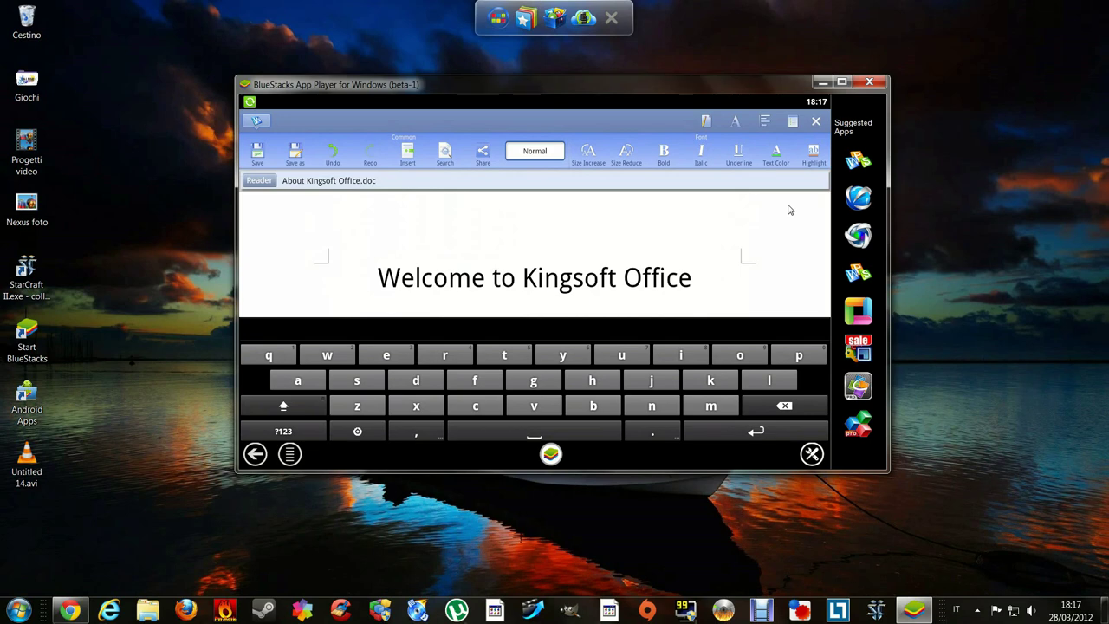
click(815, 122)
click(534, 303)
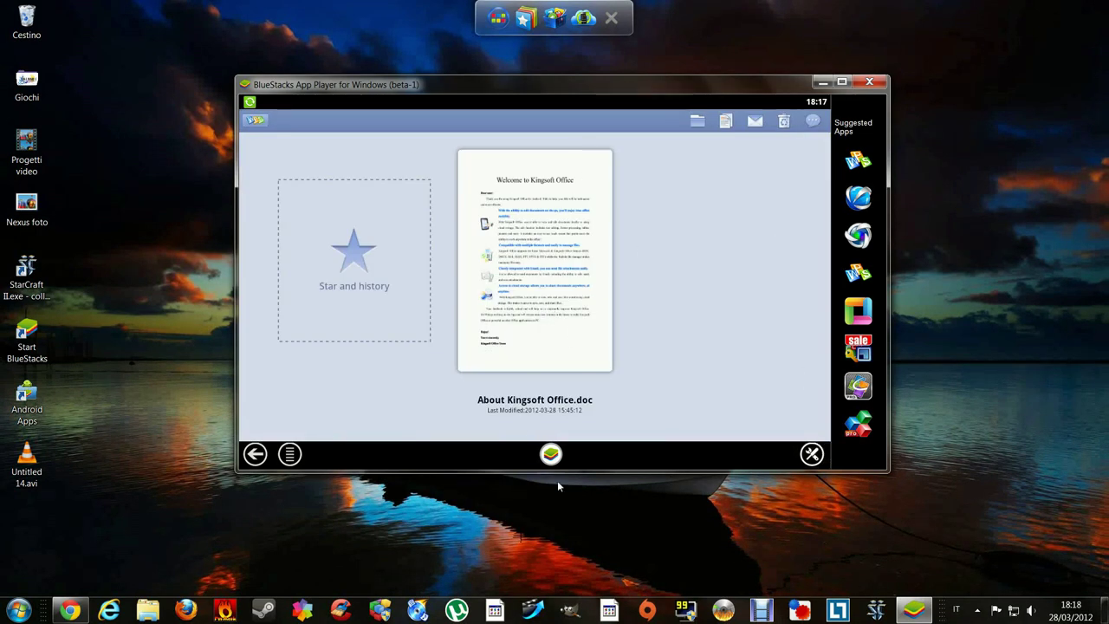
click(551, 454)
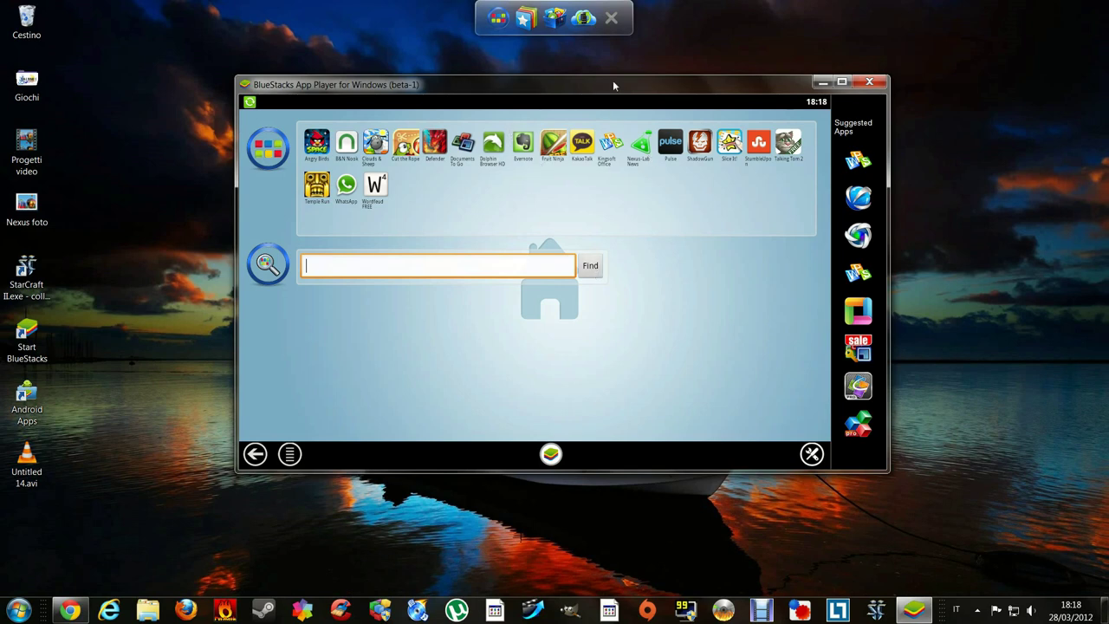
Step: Collapse the desktop app dock, and try maximizing the player window but dismiss the resize notice
click(612, 18)
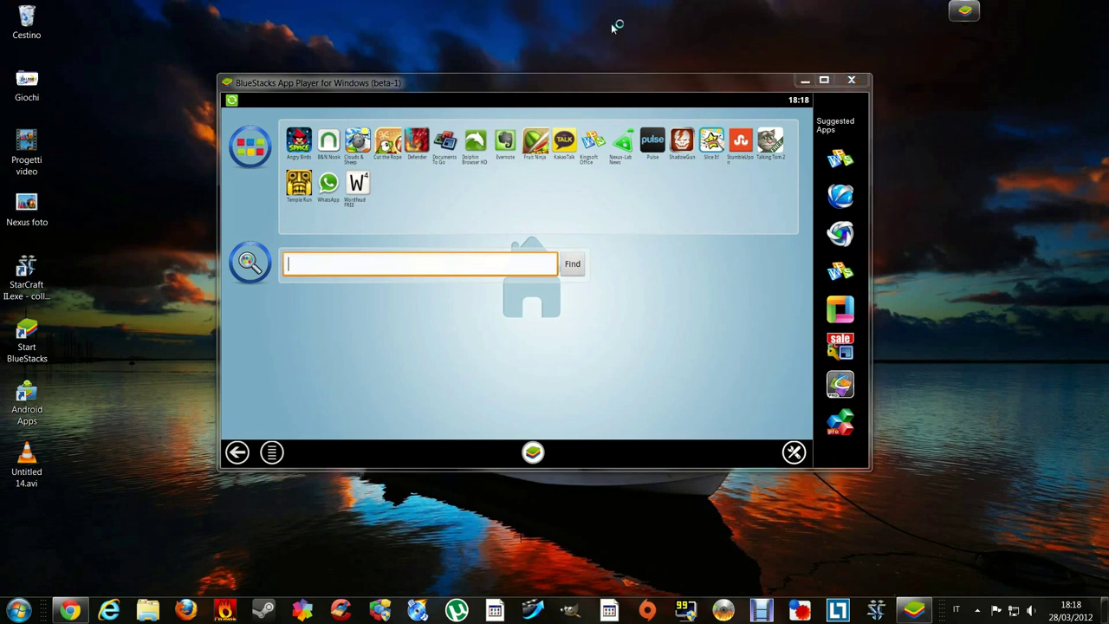
click(828, 79)
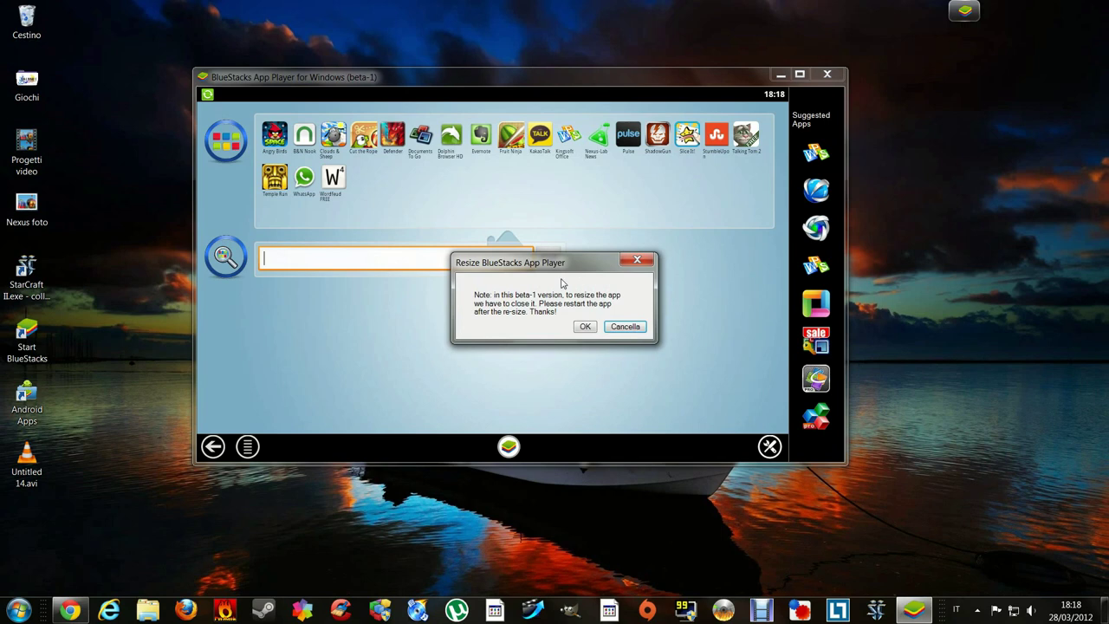
click(639, 261)
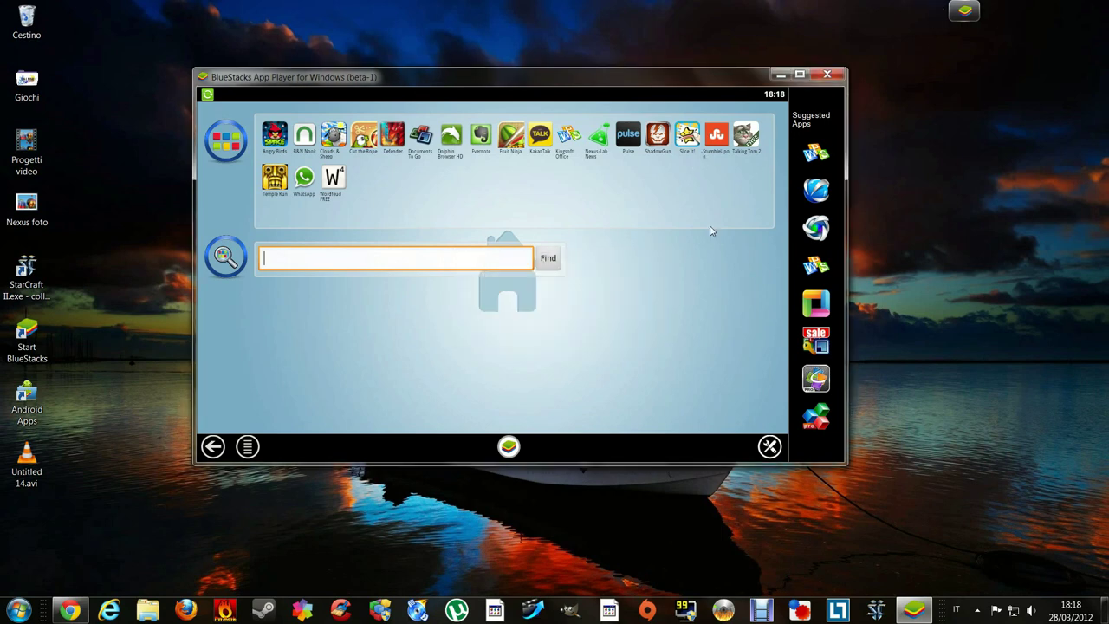
Step: Move the player window slightly across the desktop, and expand the collapsed app dock again
drag(511, 83, 539, 87)
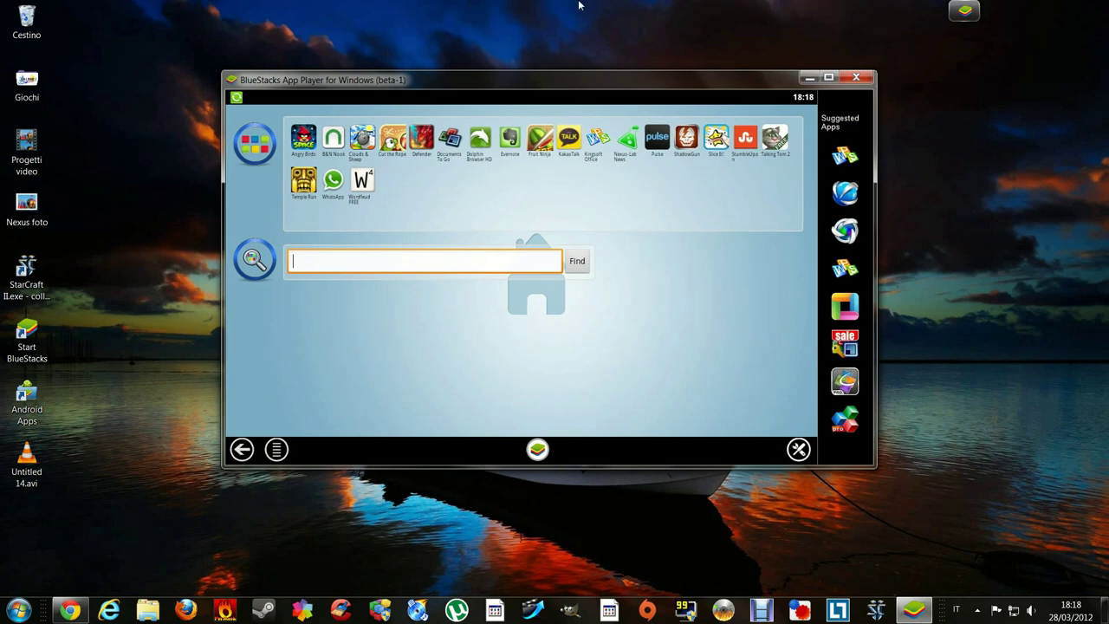
click(964, 12)
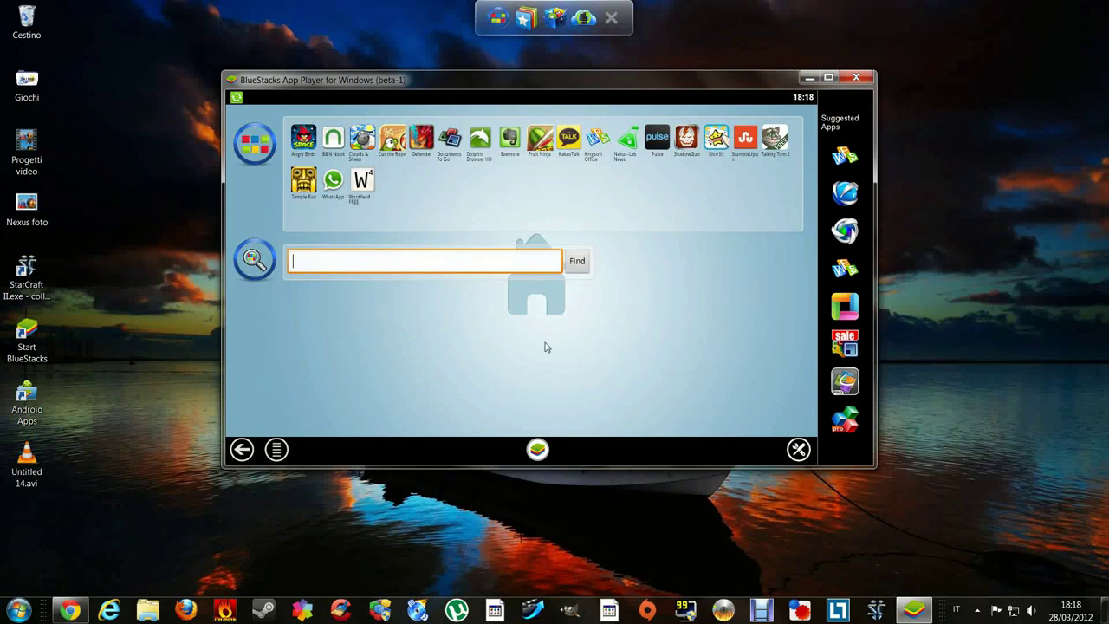
Step: View the BlueStacks options in the Windows notification area for disk usage and installed apps, and dismiss them
click(976, 609)
right_click(988, 544)
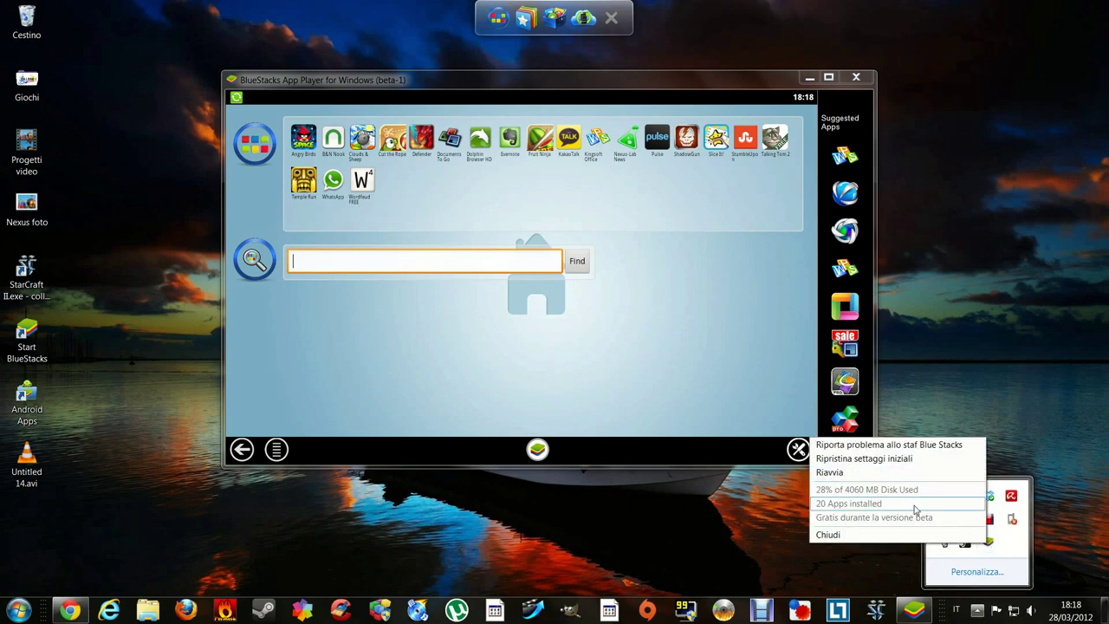
click(709, 356)
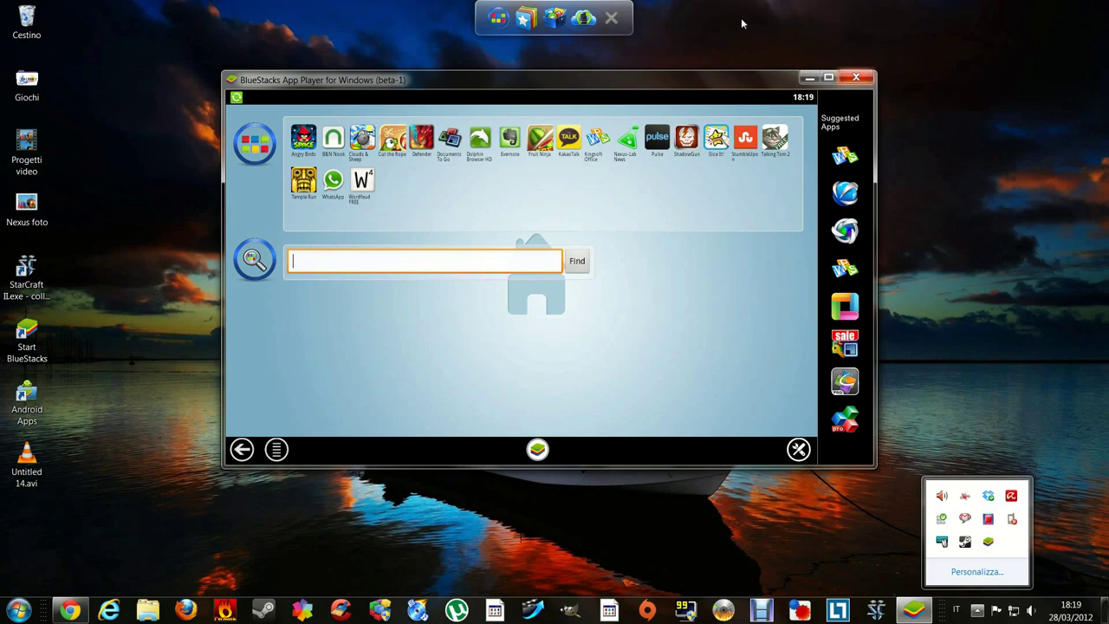
click(803, 453)
click(241, 449)
click(240, 449)
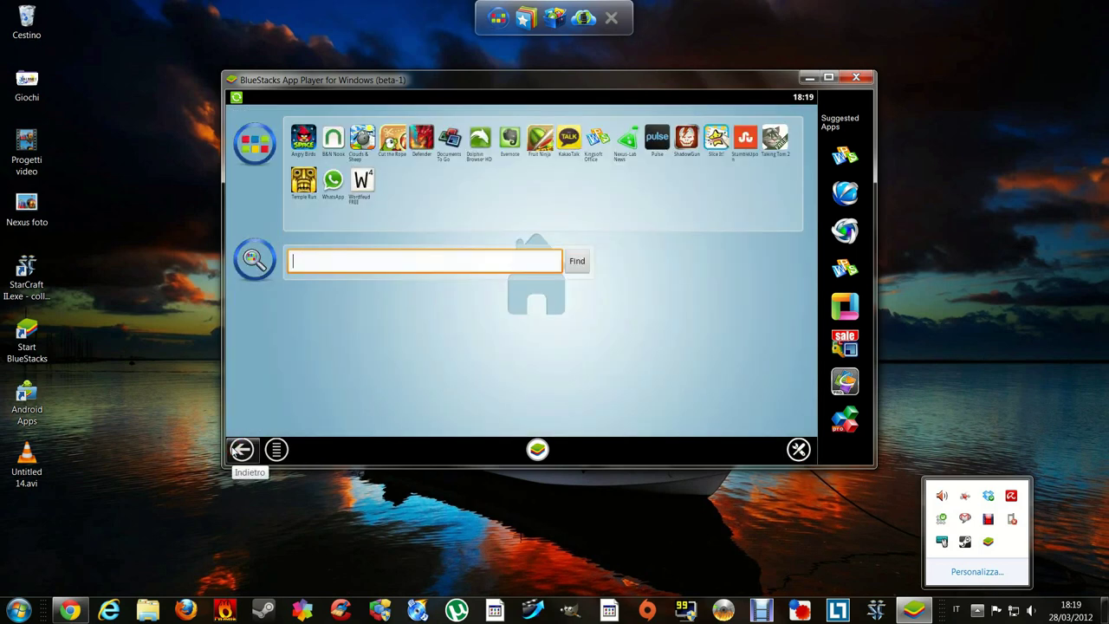